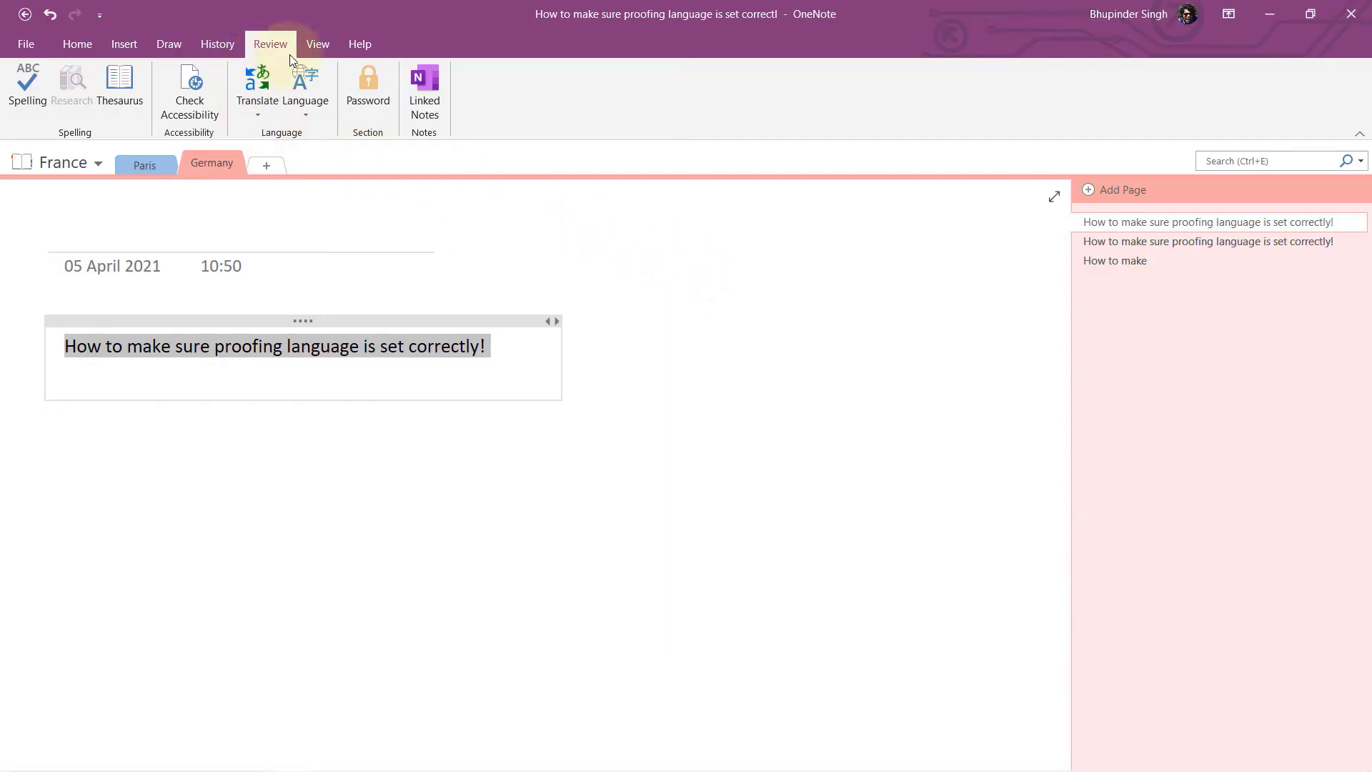
- Open the Language Preferences in OneNote Options, showing German (Germany) as the preferred authoring language
{"action": "left_click", "coordinate": [306, 116]}
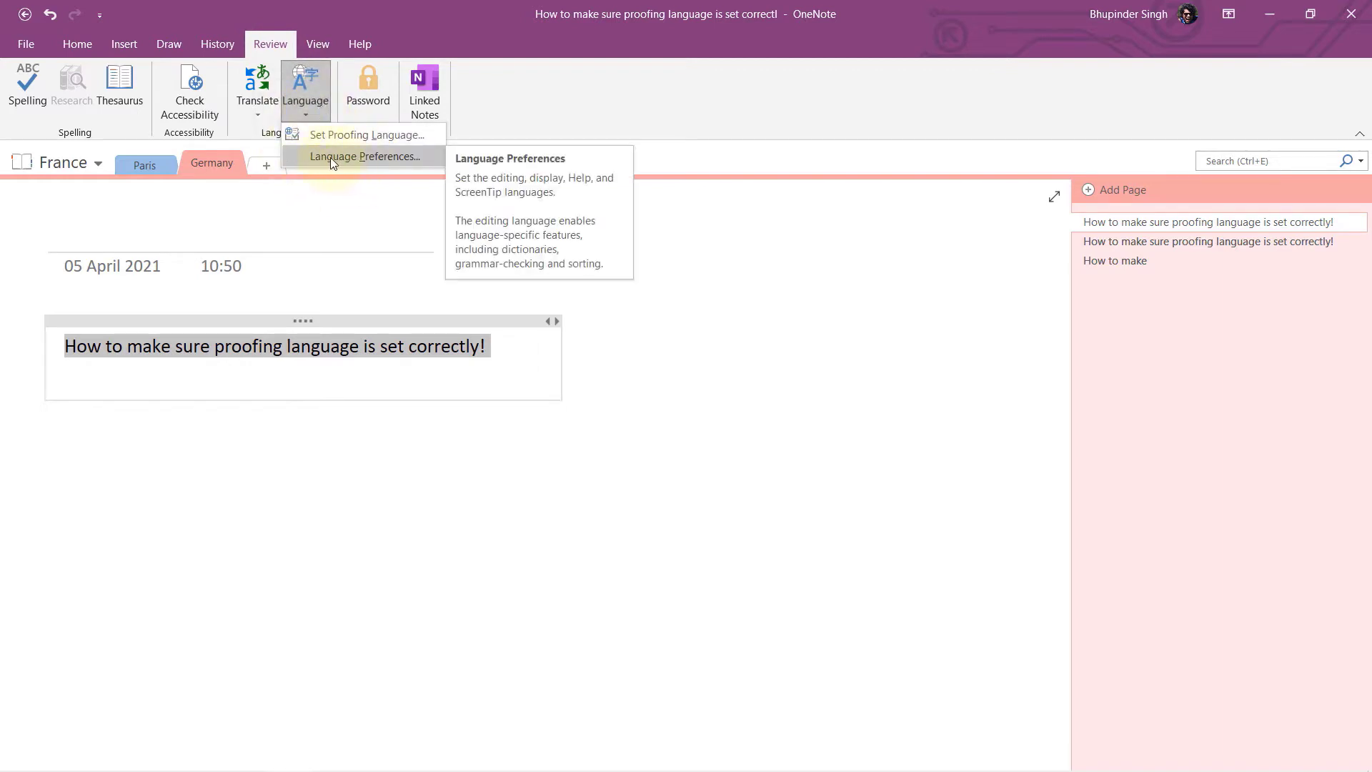
{"action": "left_click", "coordinate": [300, 157]}
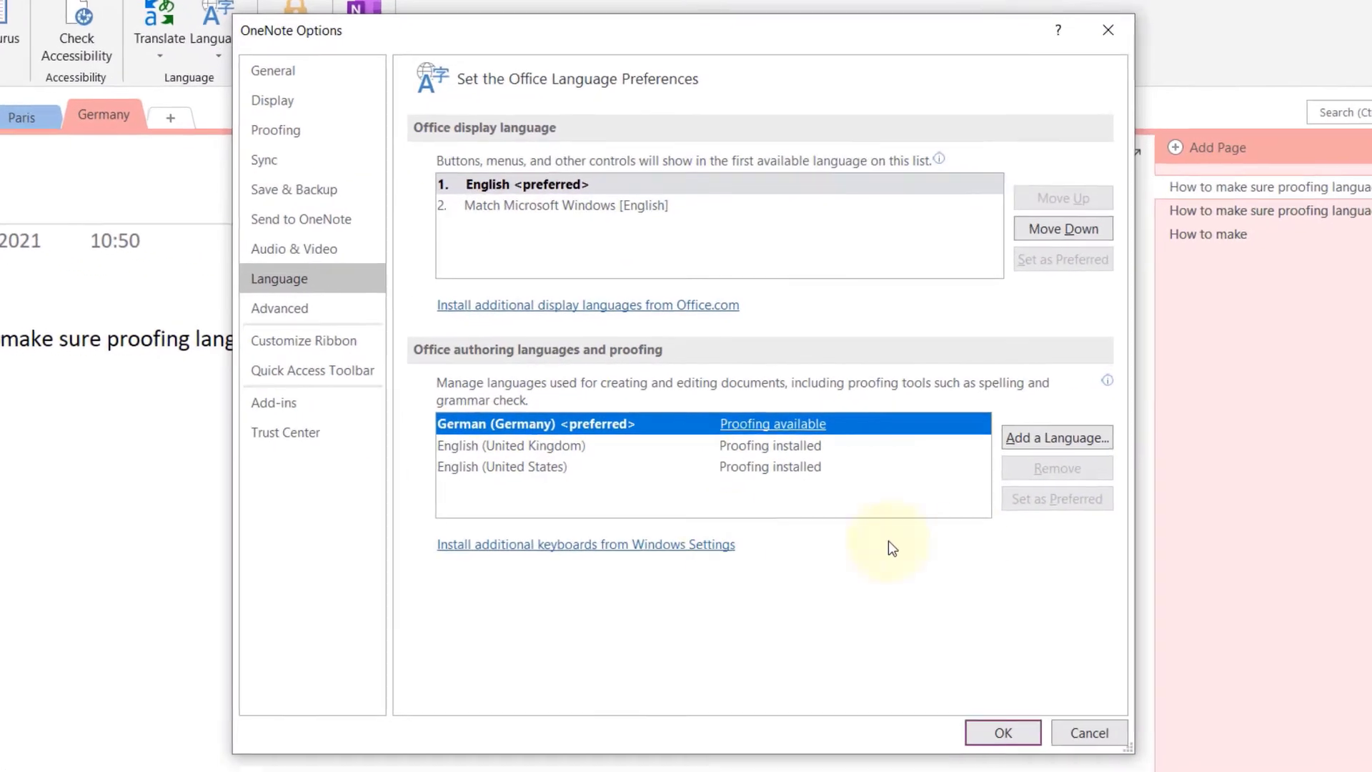
- Add Italian (Italy) as an authoring language with its proofing tools requested
{"action": "left_click", "coordinate": [1049, 441]}
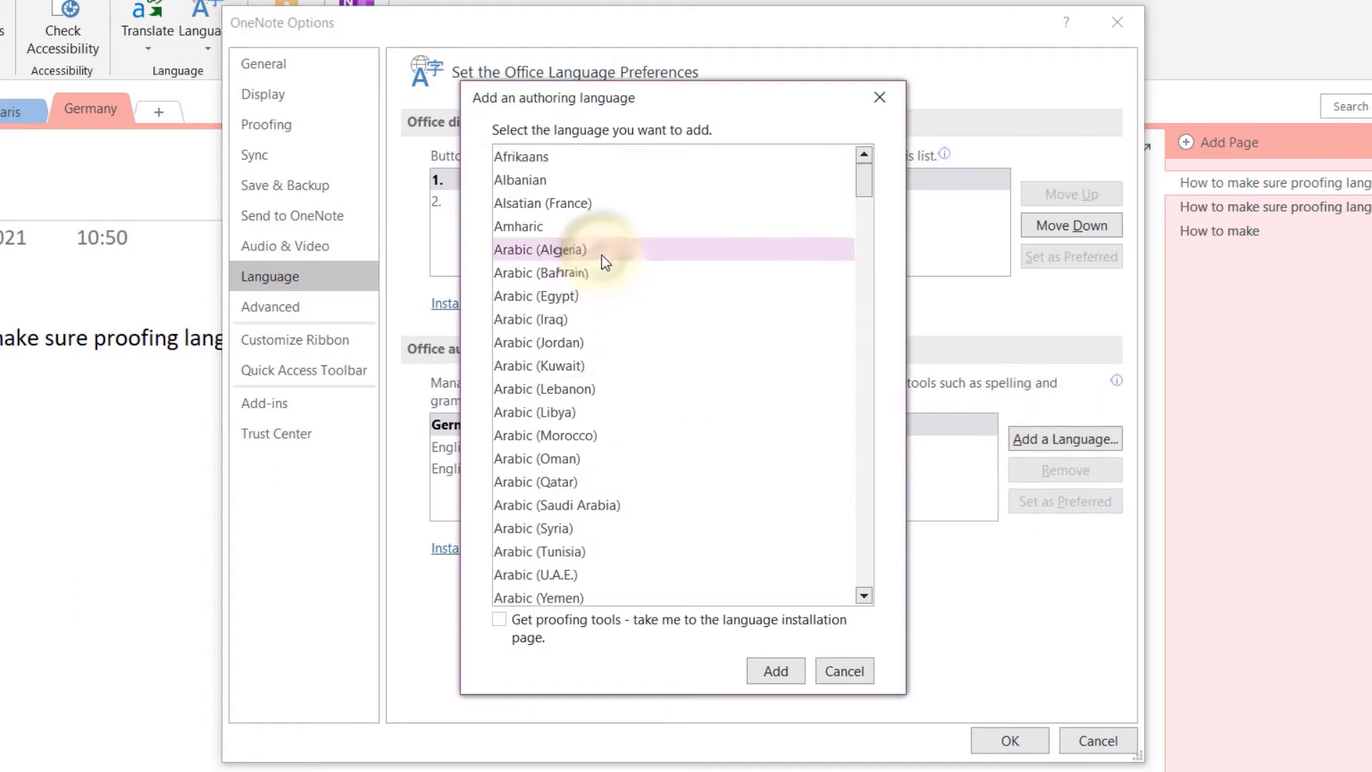
{"action": "scroll", "coordinate": [604, 263], "scroll_direction": "down", "scroll_amount": 20}
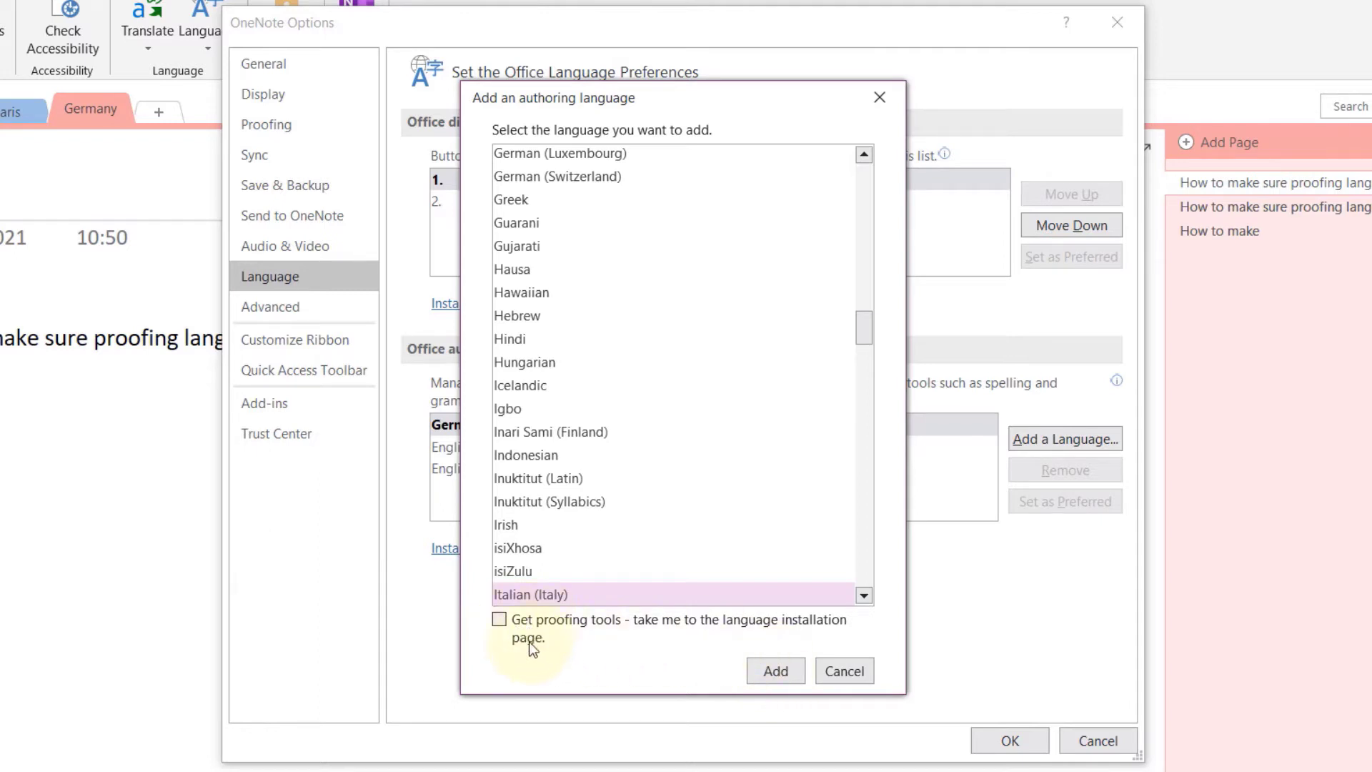
{"action": "left_click", "coordinate": [501, 626]}
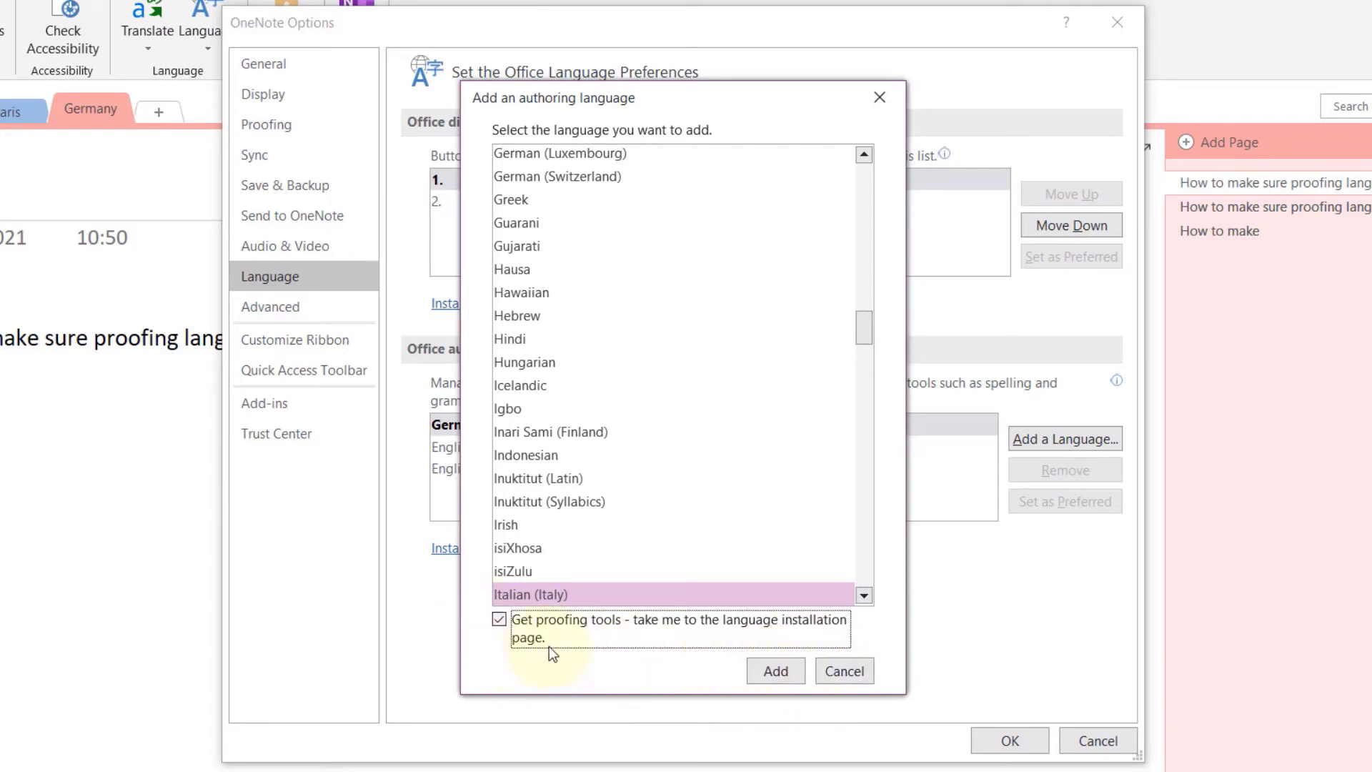
{"action": "left_click", "coordinate": [777, 672]}
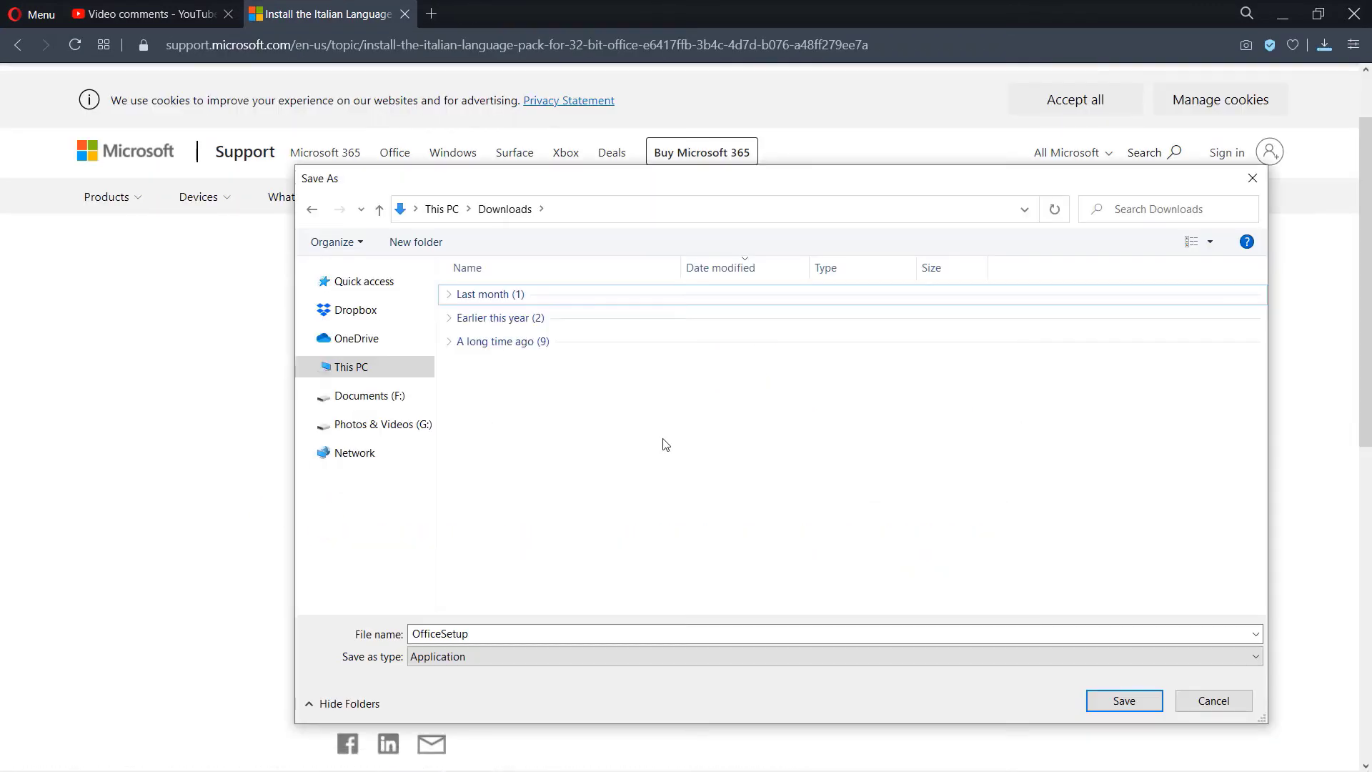
- Save and run OfficeSetup to install the Italian Language Pack, letting it close OneNote
{"action": "left_click", "coordinate": [1123, 702]}
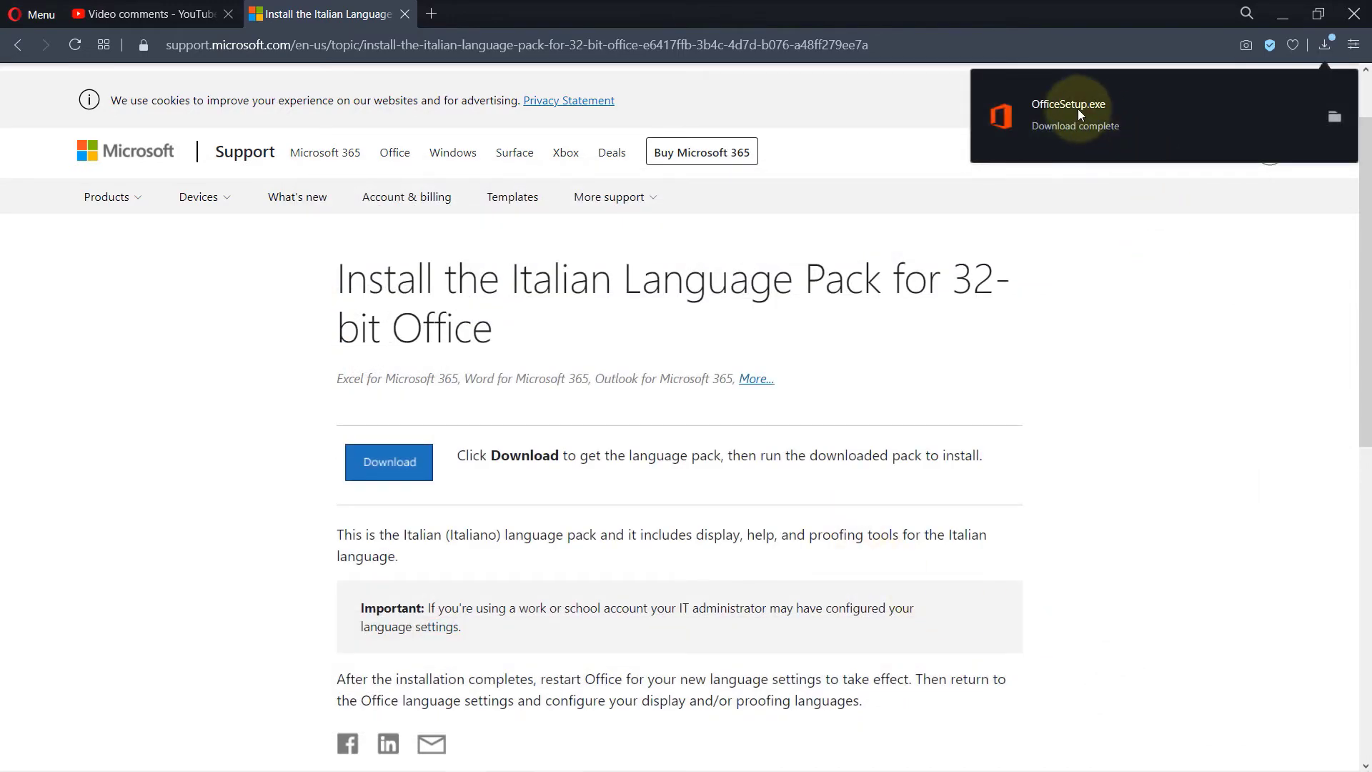
{"action": "left_click", "coordinate": [1078, 113]}
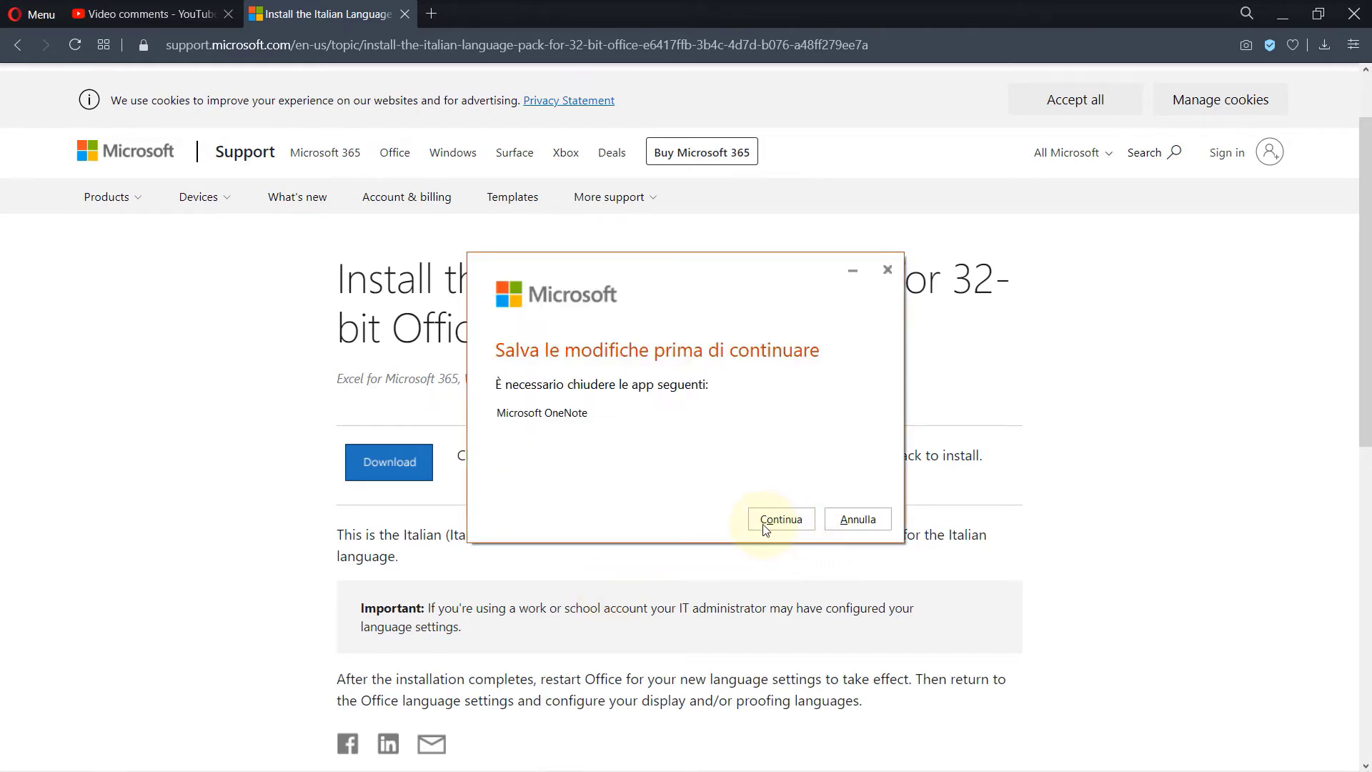
{"action": "left_click", "coordinate": [766, 524]}
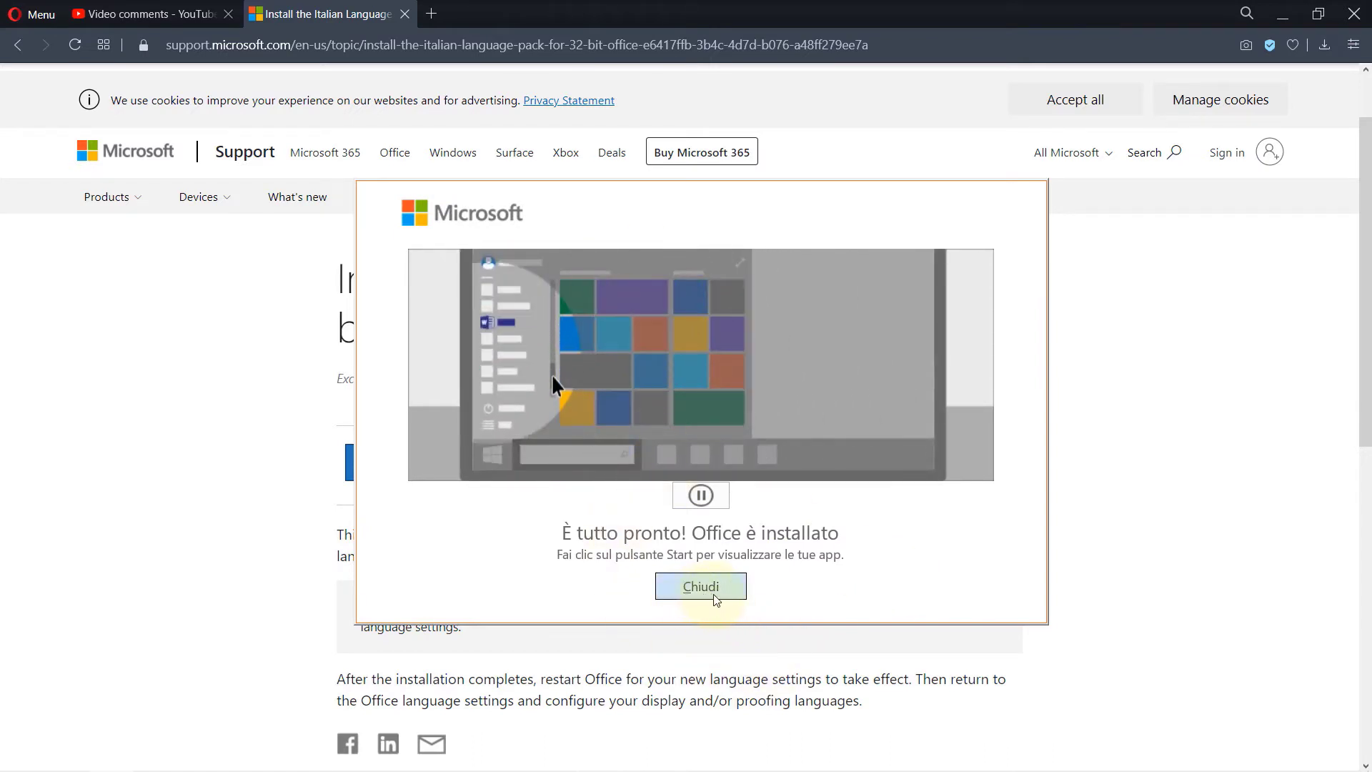
{"action": "left_click", "coordinate": [734, 597]}
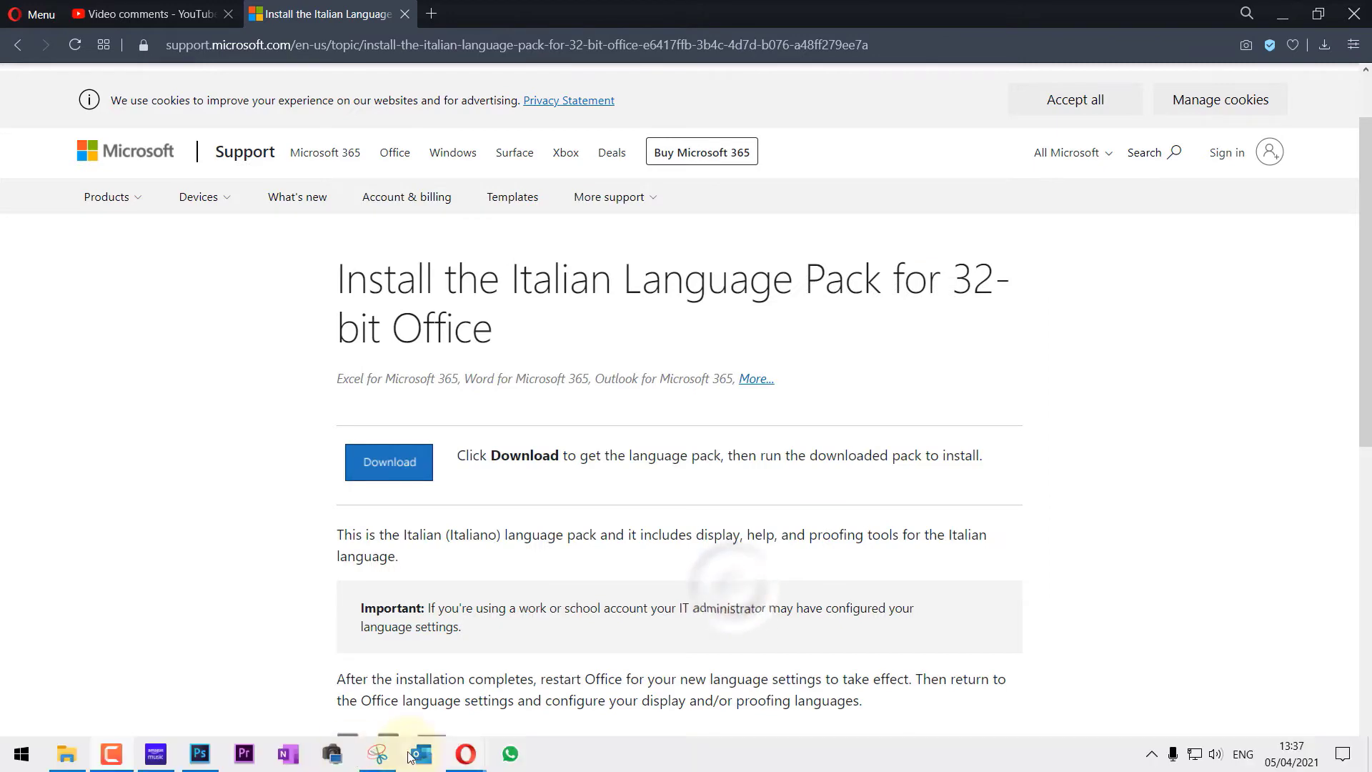
{"action": "left_click", "coordinate": [304, 754]}
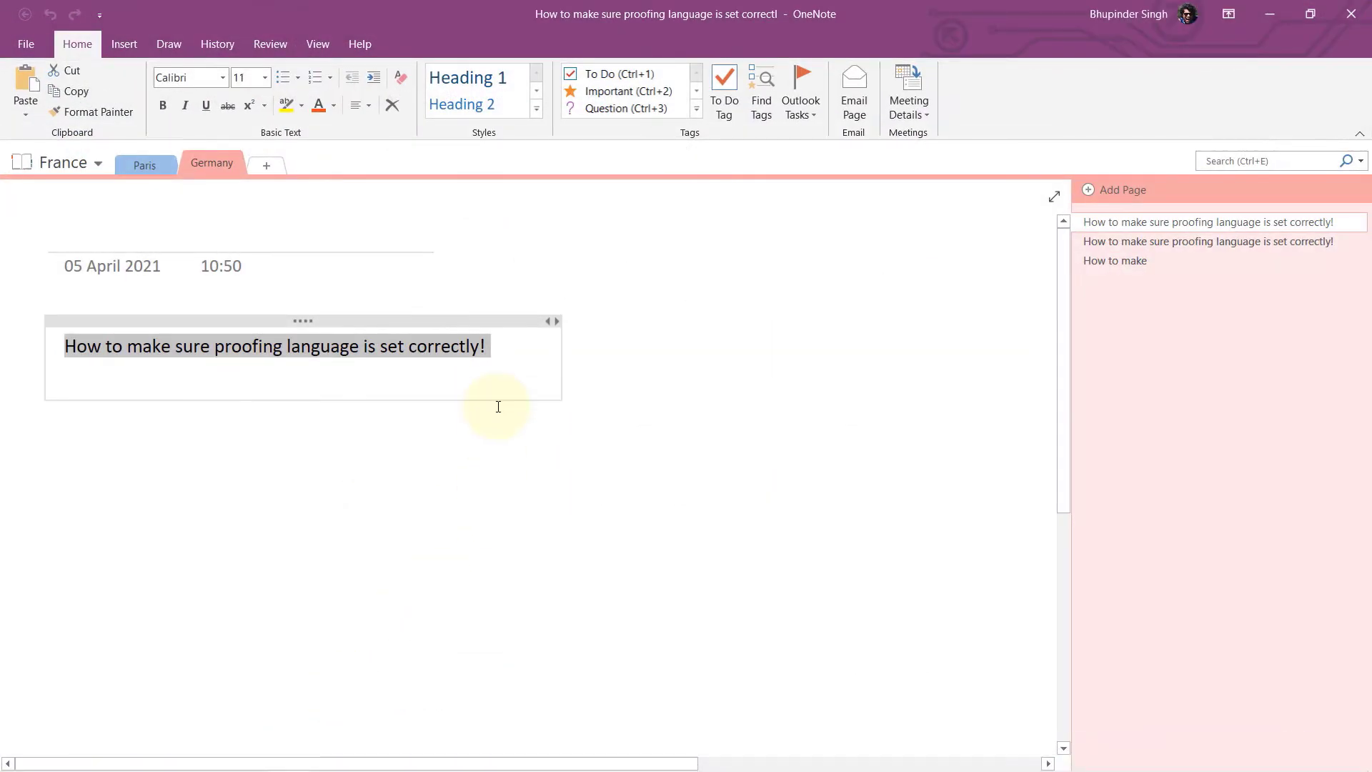
{"action": "left_click", "coordinate": [275, 42]}
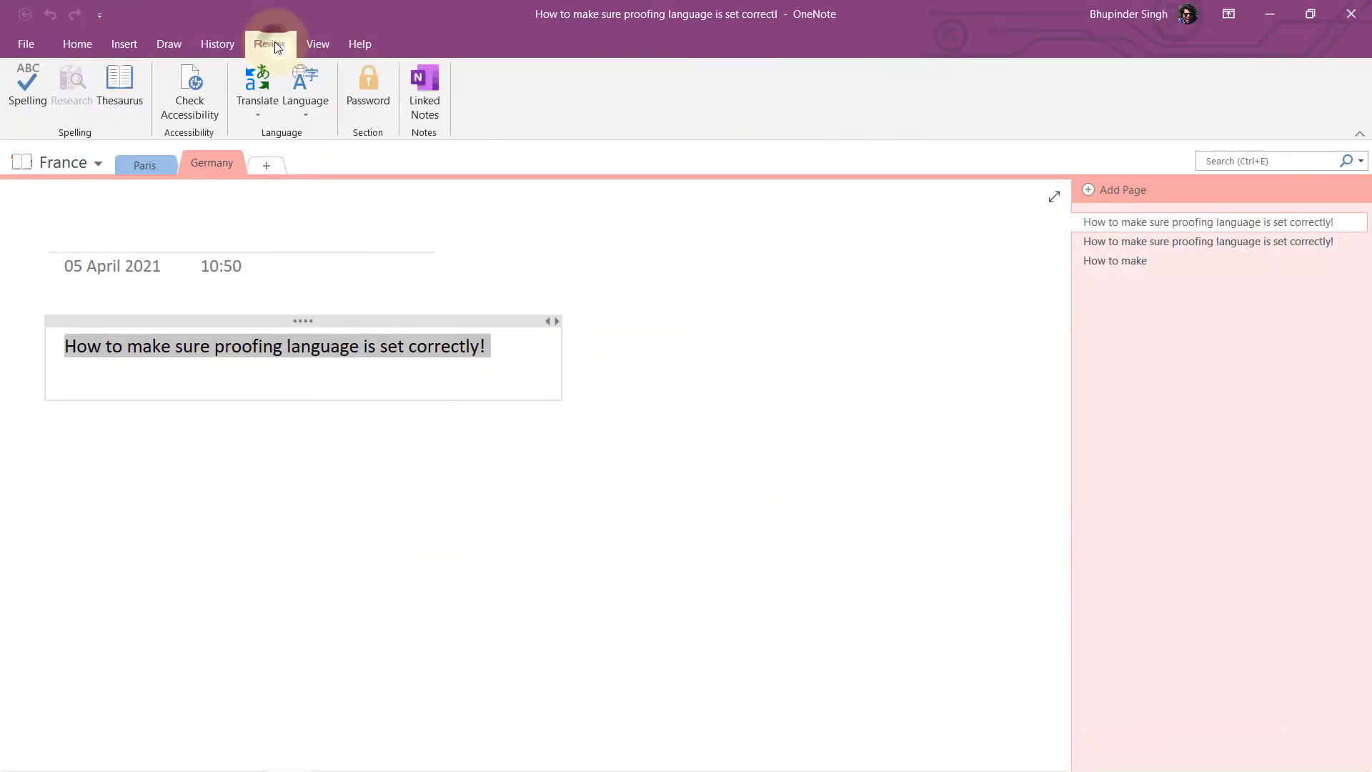
{"action": "left_click", "coordinate": [307, 119]}
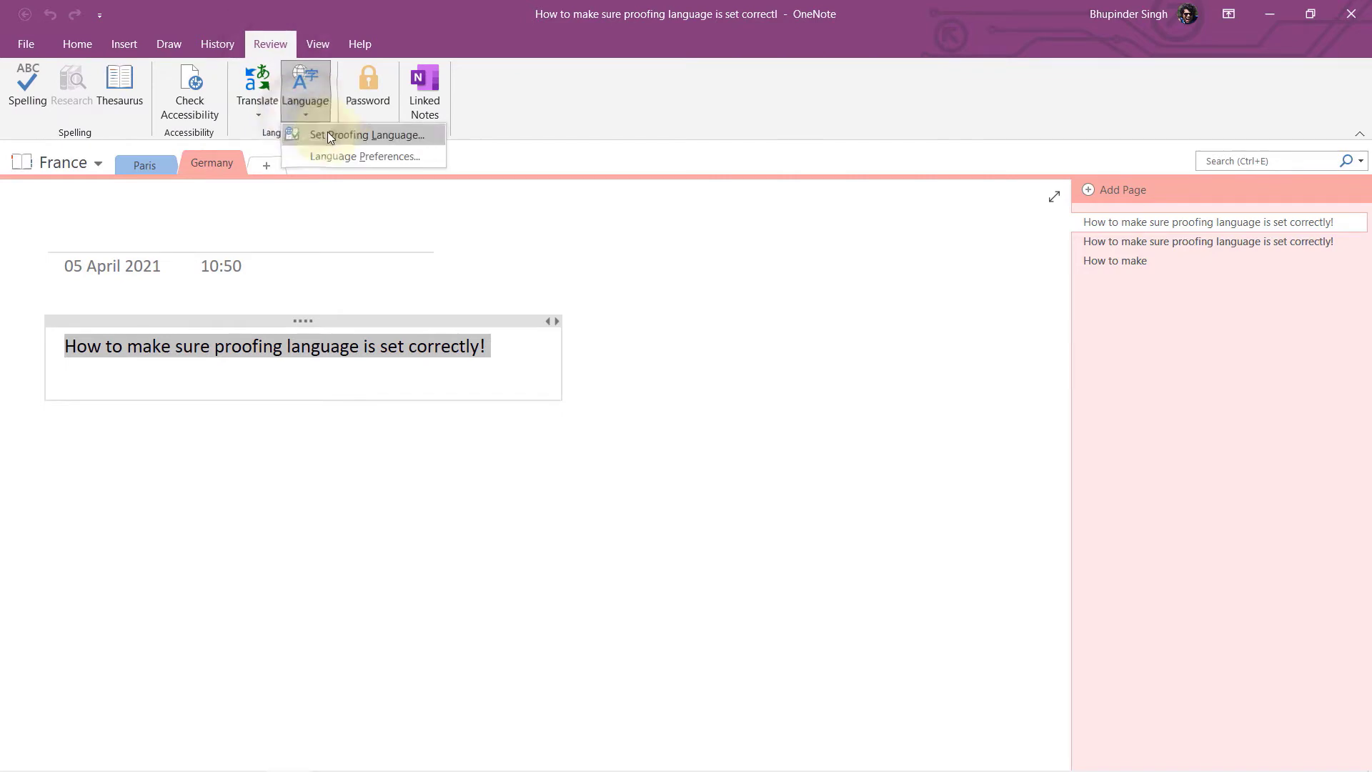
{"action": "left_click", "coordinate": [420, 157]}
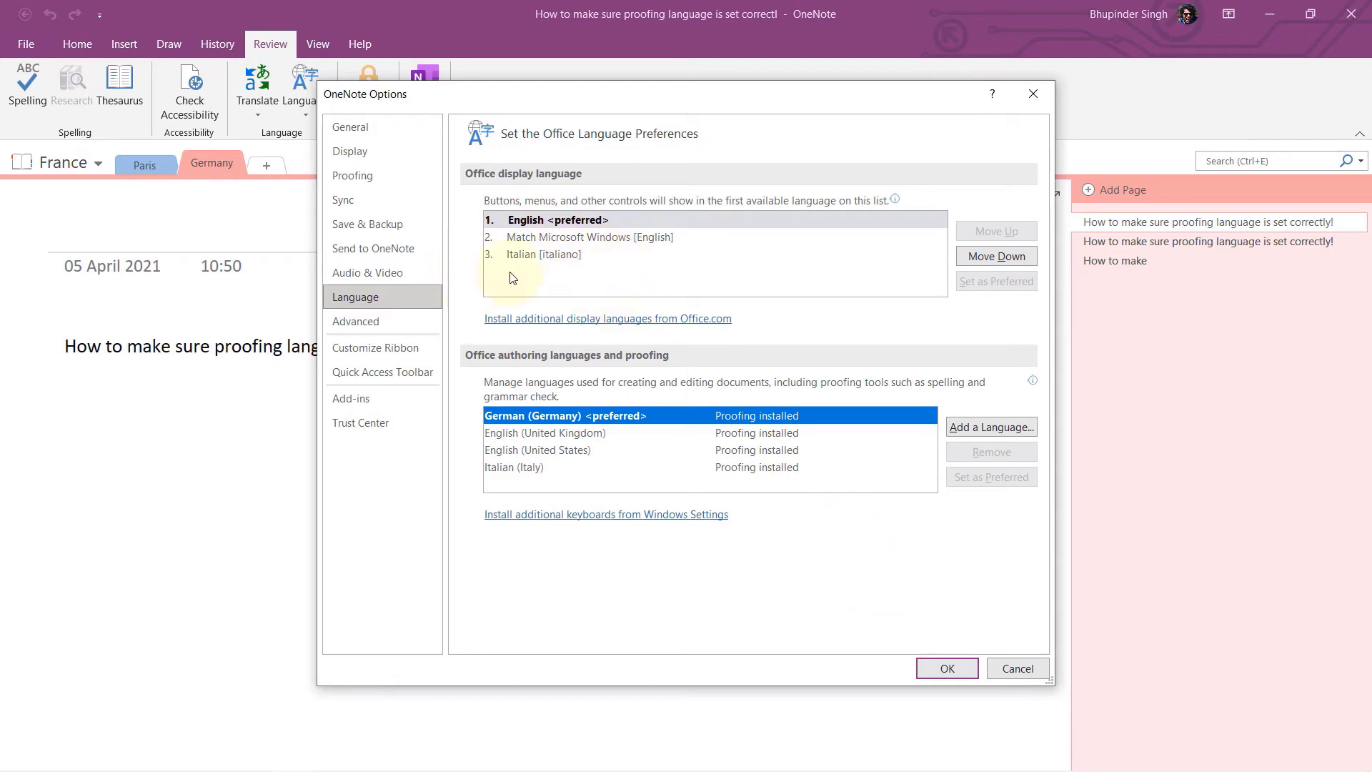
{"action": "left_click", "coordinate": [946, 659]}
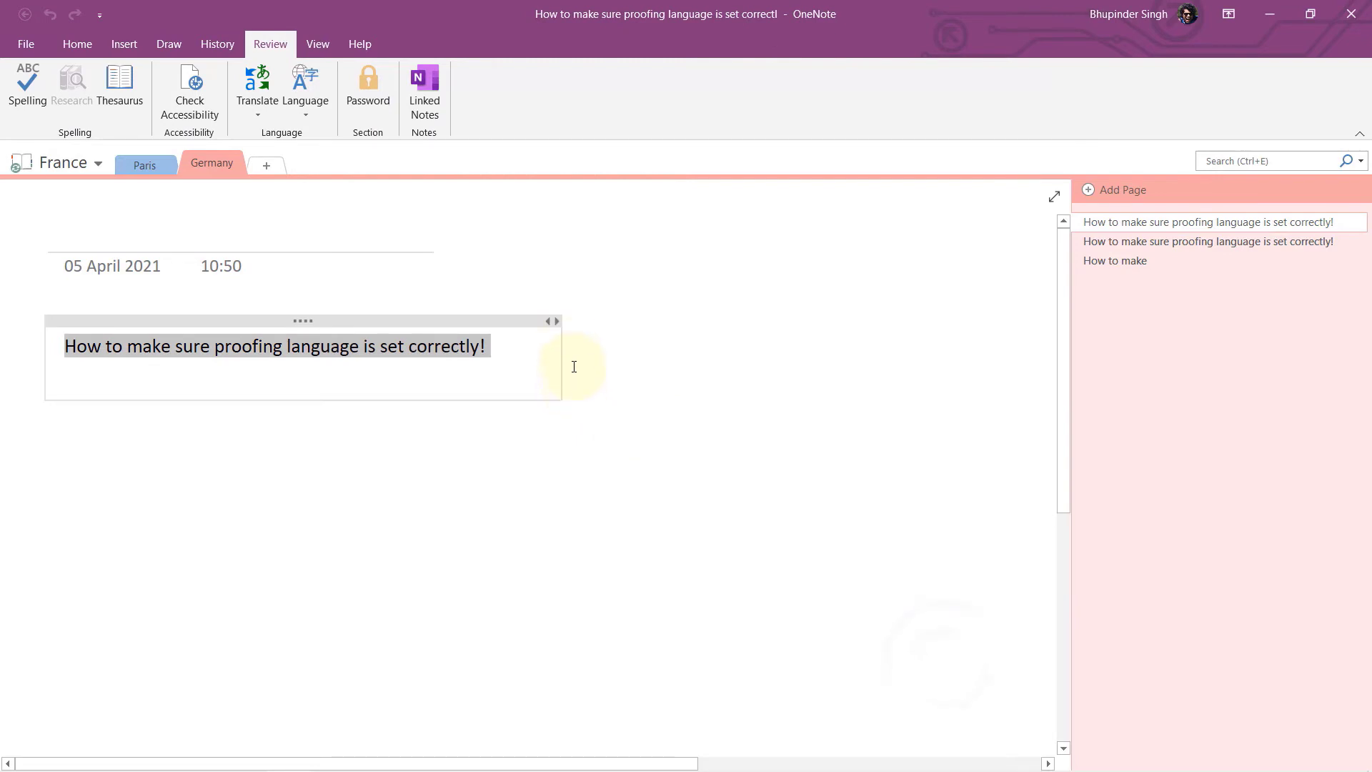
- Set the English line's proofing language to German (Germany)
{"action": "left_click", "coordinate": [306, 113]}
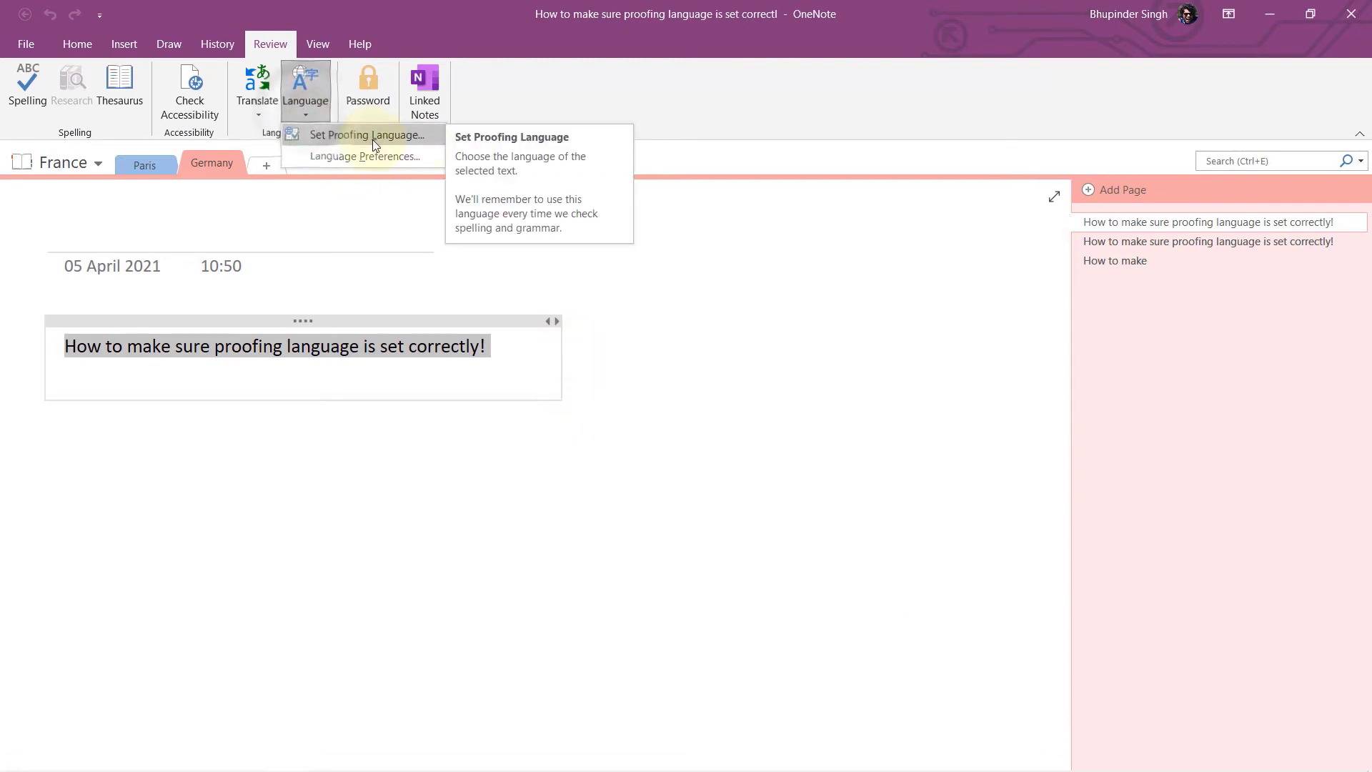
{"action": "left_click", "coordinate": [423, 139]}
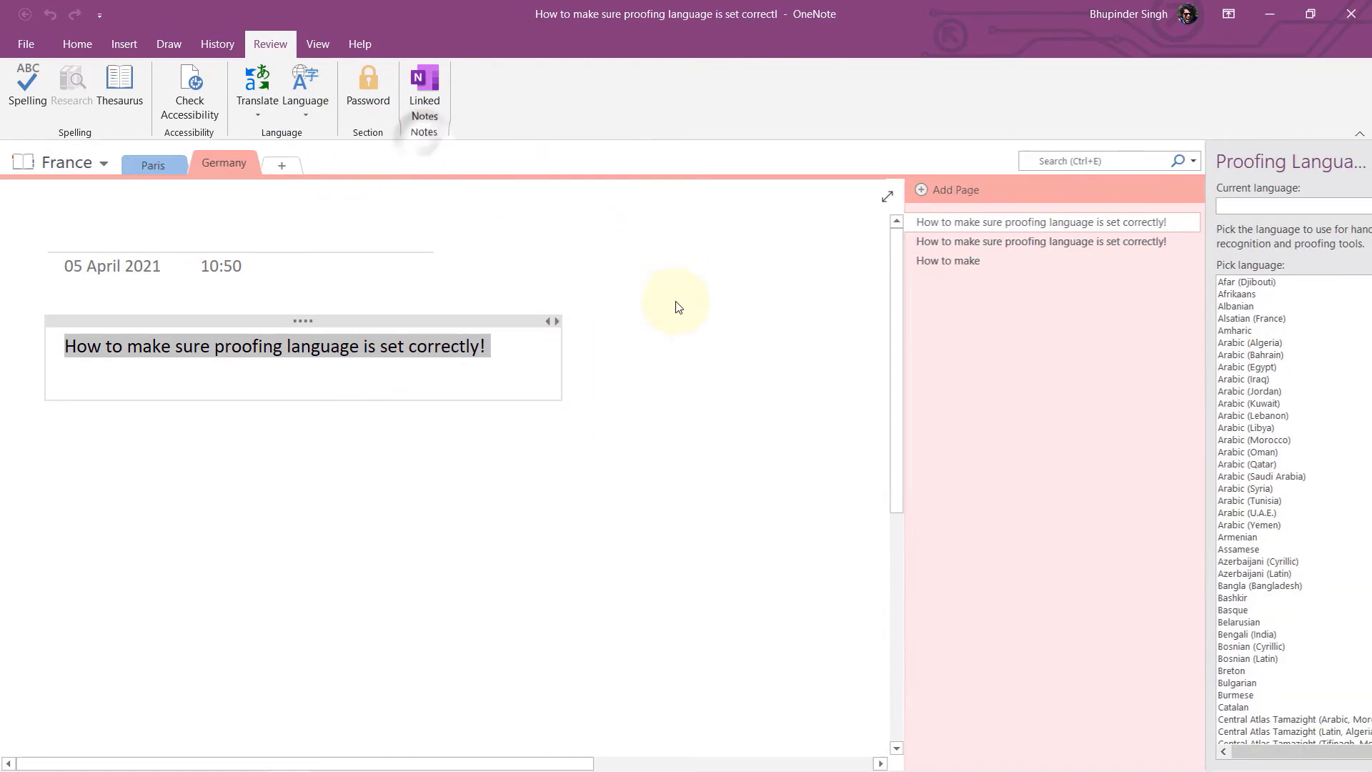
{"action": "scroll", "coordinate": [1356, 347], "scroll_direction": "down", "scroll_amount": 20}
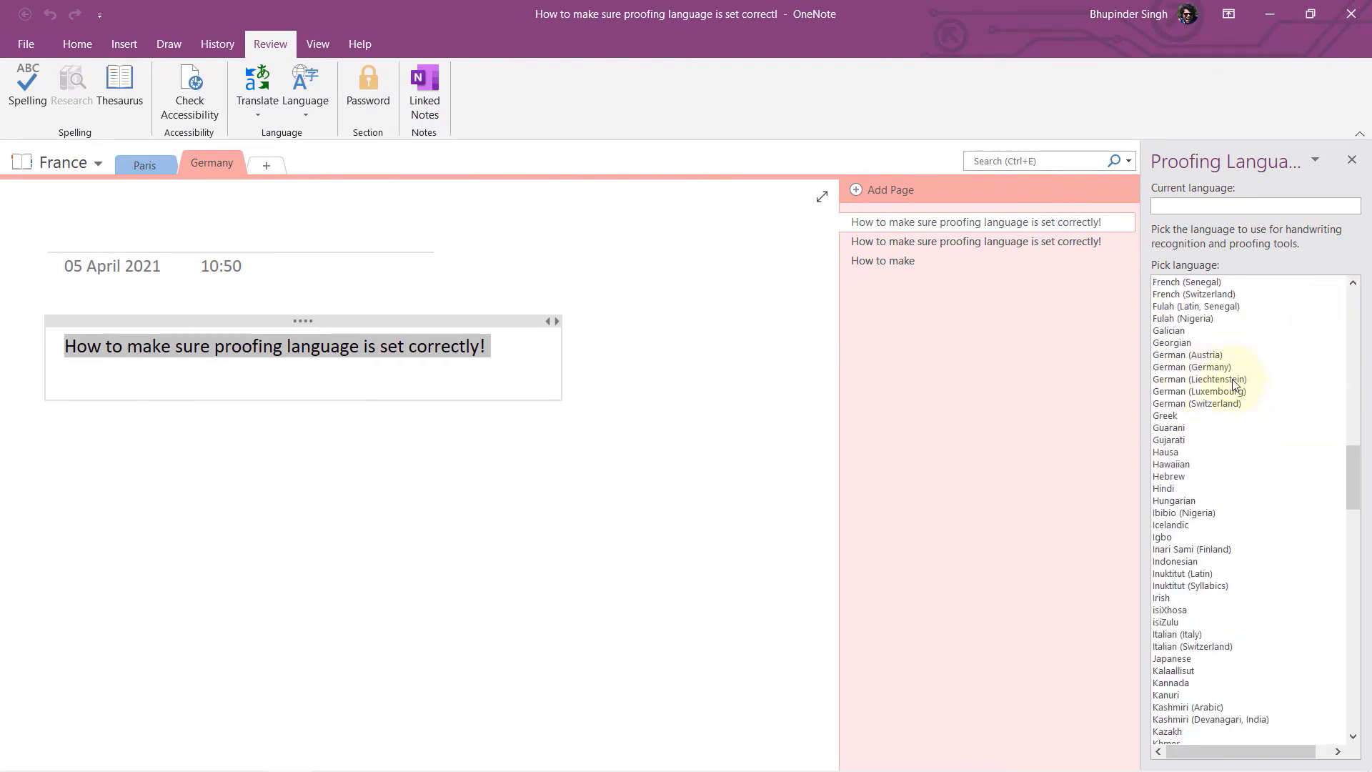
{"action": "left_click", "coordinate": [1226, 368]}
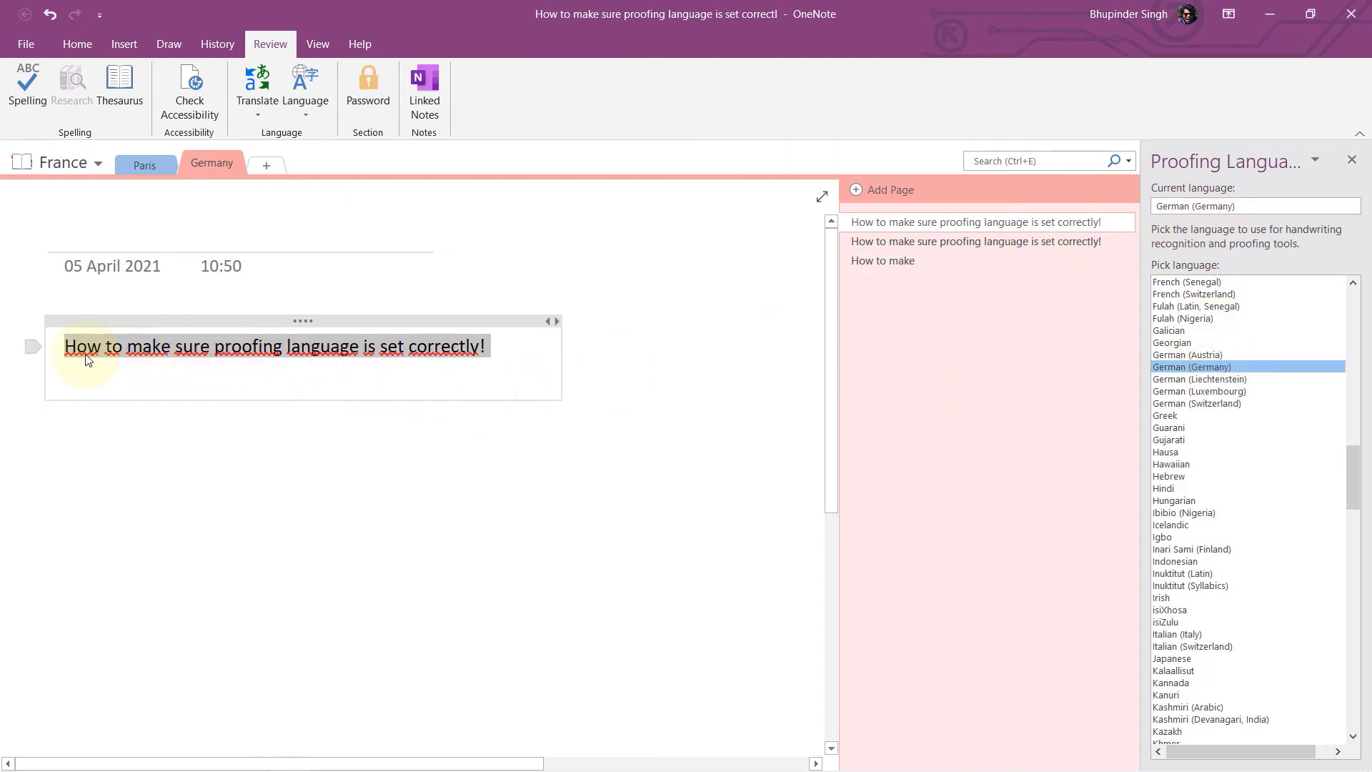
{"action": "left_click", "coordinate": [1352, 159]}
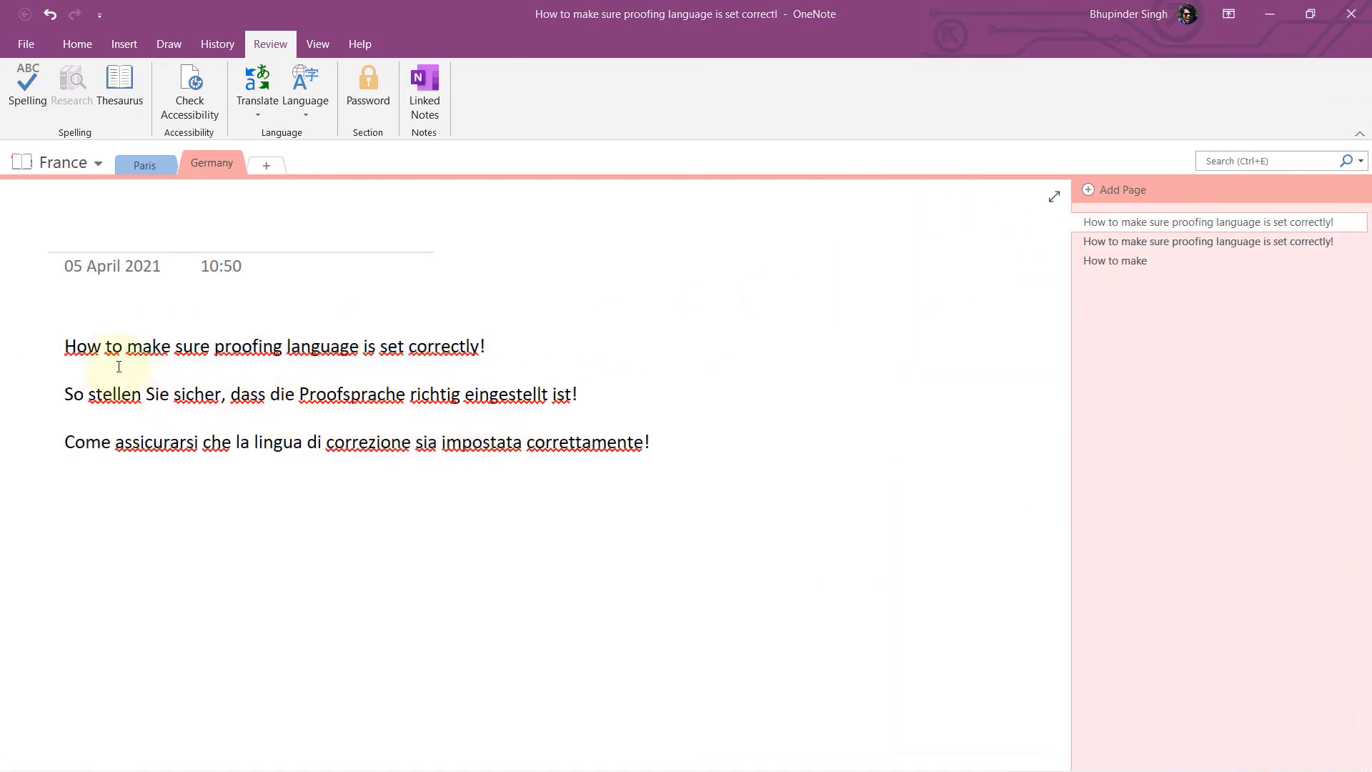
- Run an F7 spelling check on the page's lines, then close the spelling panel
{"action": "triple_click", "coordinate": [500, 345]}
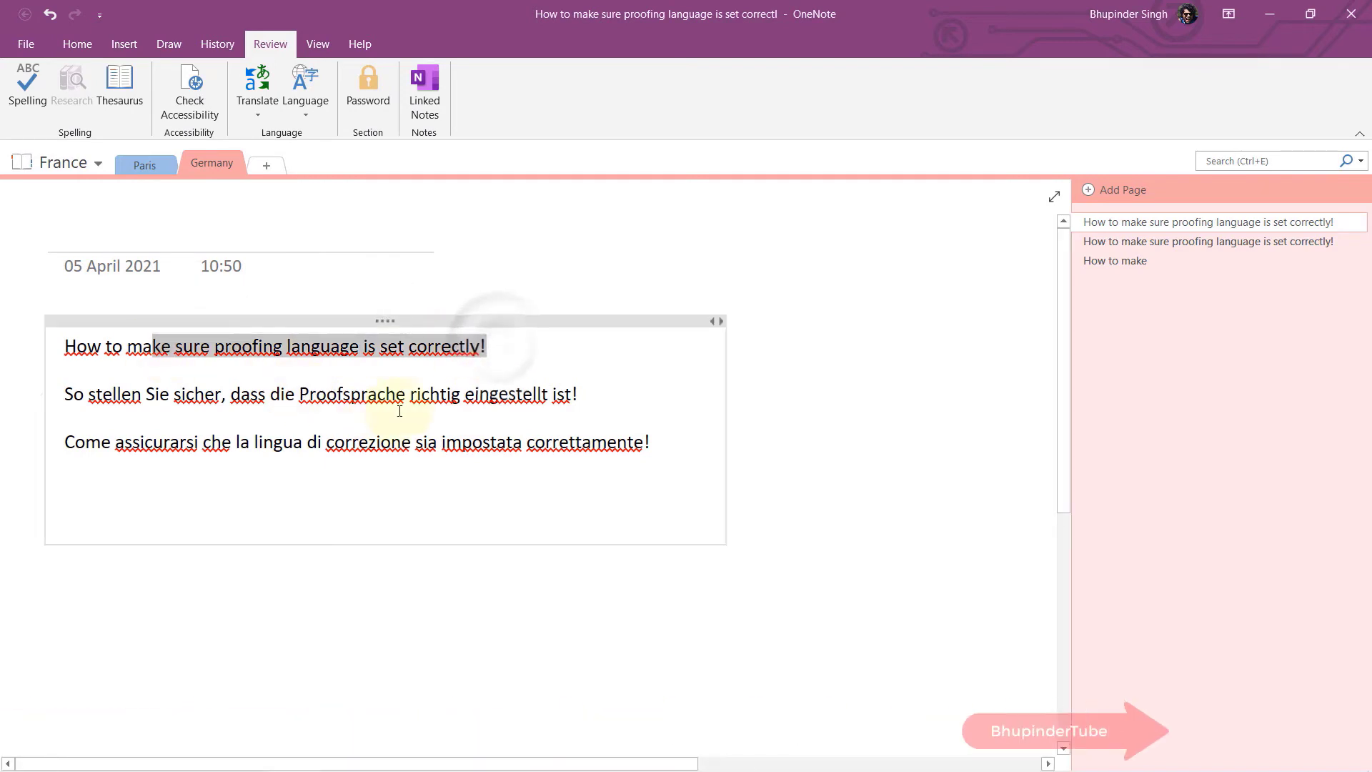
{"action": "left_click", "coordinate": [421, 393]}
{"action": "left_click", "coordinate": [440, 455]}
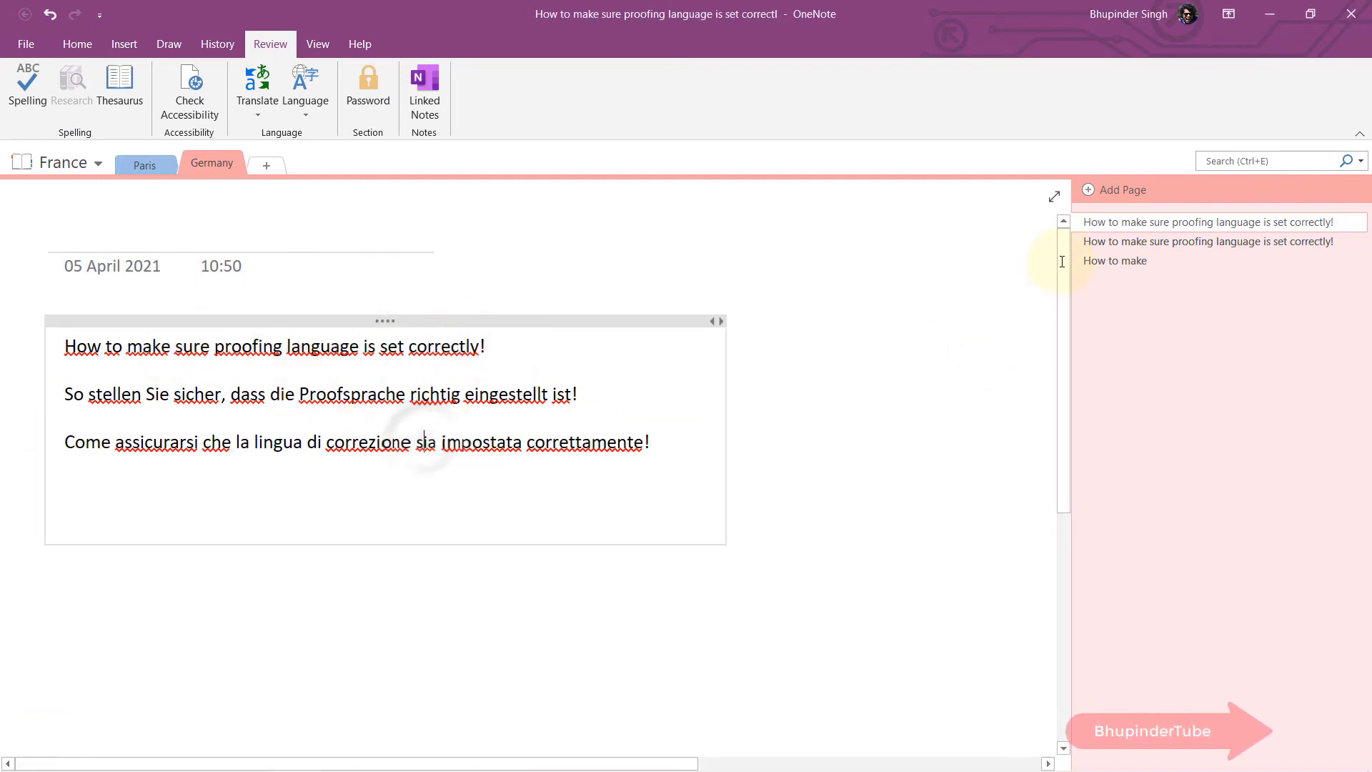
{"action": "key", "text": "F7"}
{"action": "left_click_drag", "start_coordinate": [466, 394], "coordinate": [583, 394]}
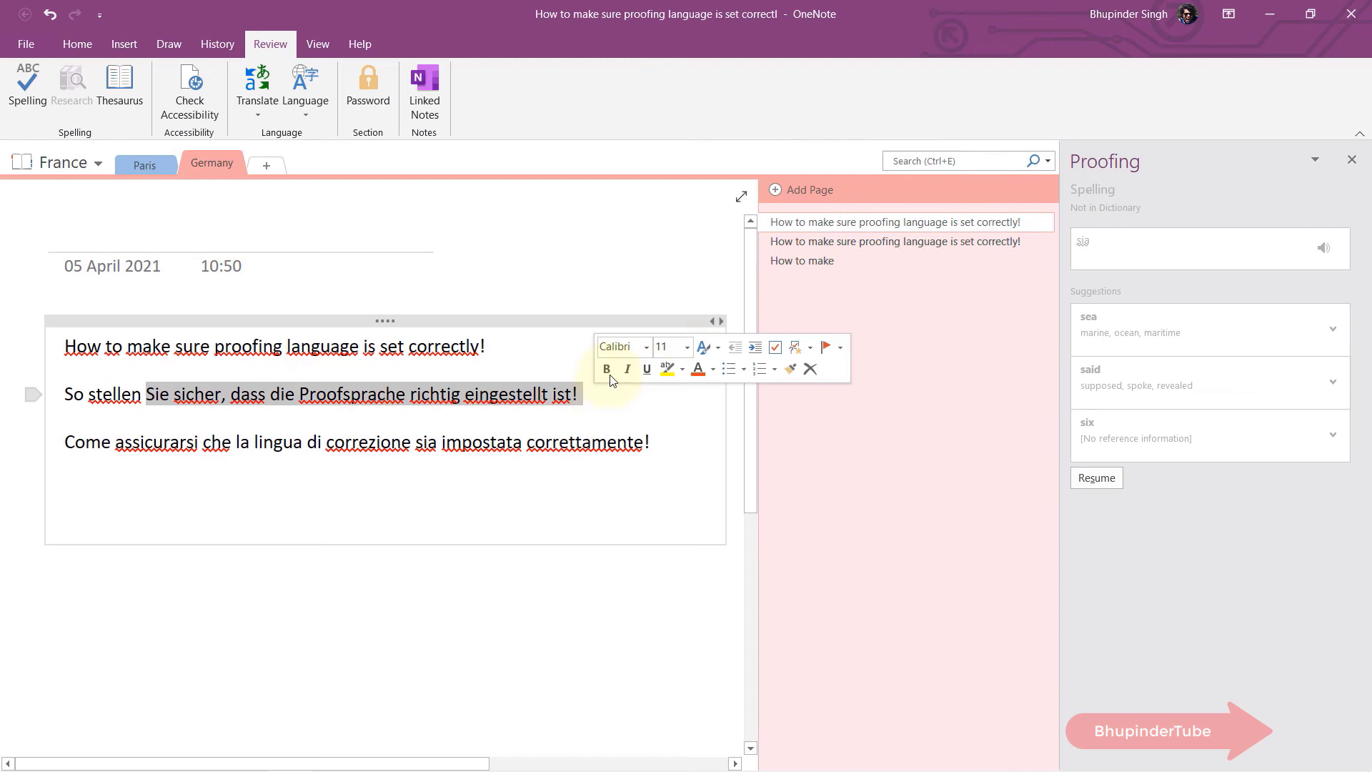
{"action": "left_click", "coordinate": [1347, 163]}
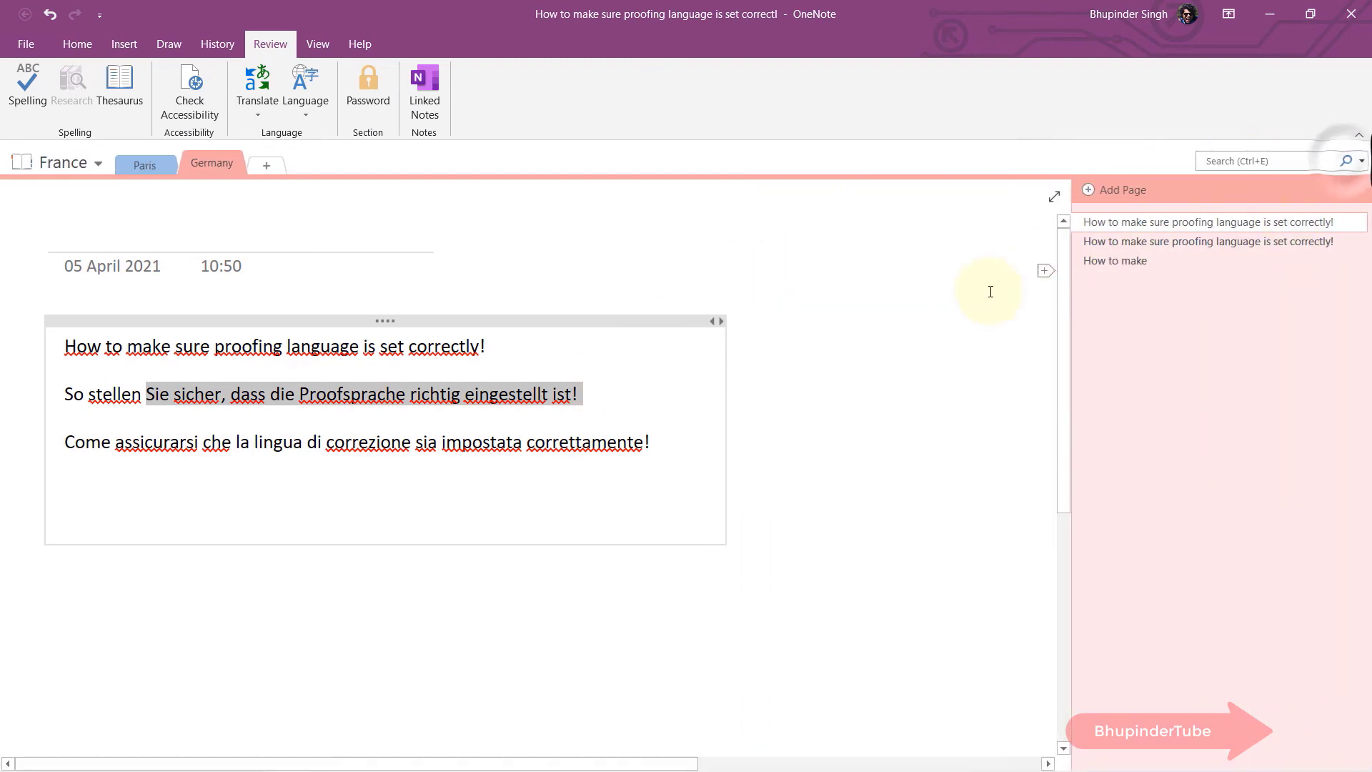
- Select the whole German line and set its proofing language to German (Germany)
{"action": "left_click_drag", "start_coordinate": [620, 389], "coordinate": [10, 388]}
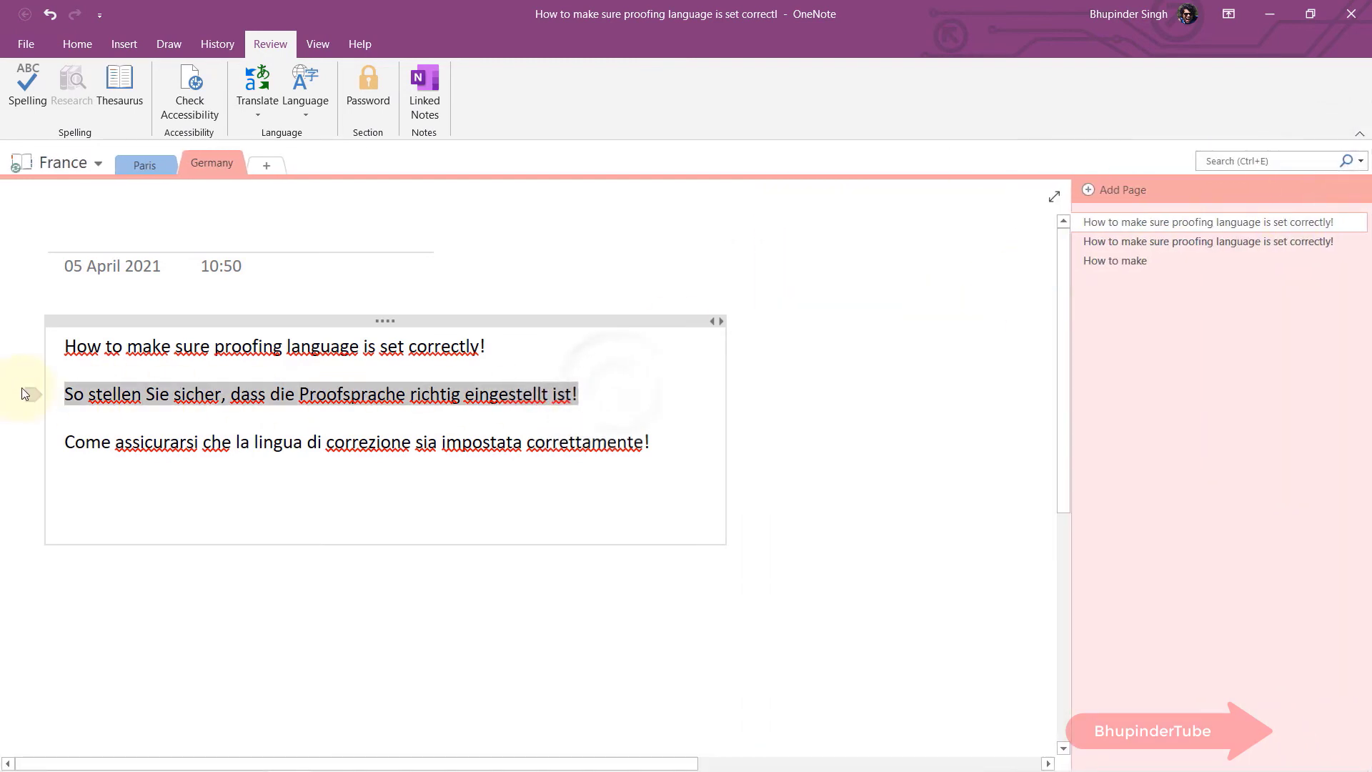
{"action": "left_click", "coordinate": [299, 111]}
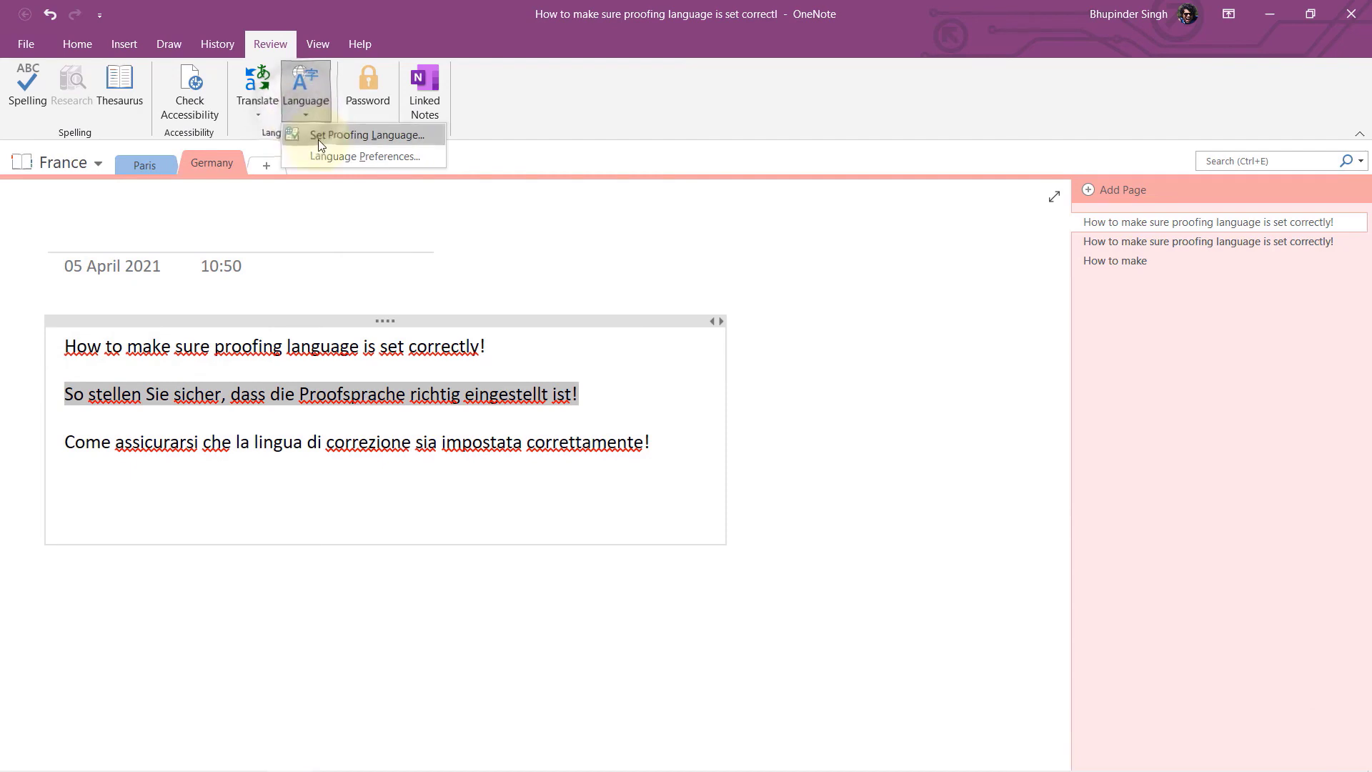
{"action": "left_click", "coordinate": [346, 136]}
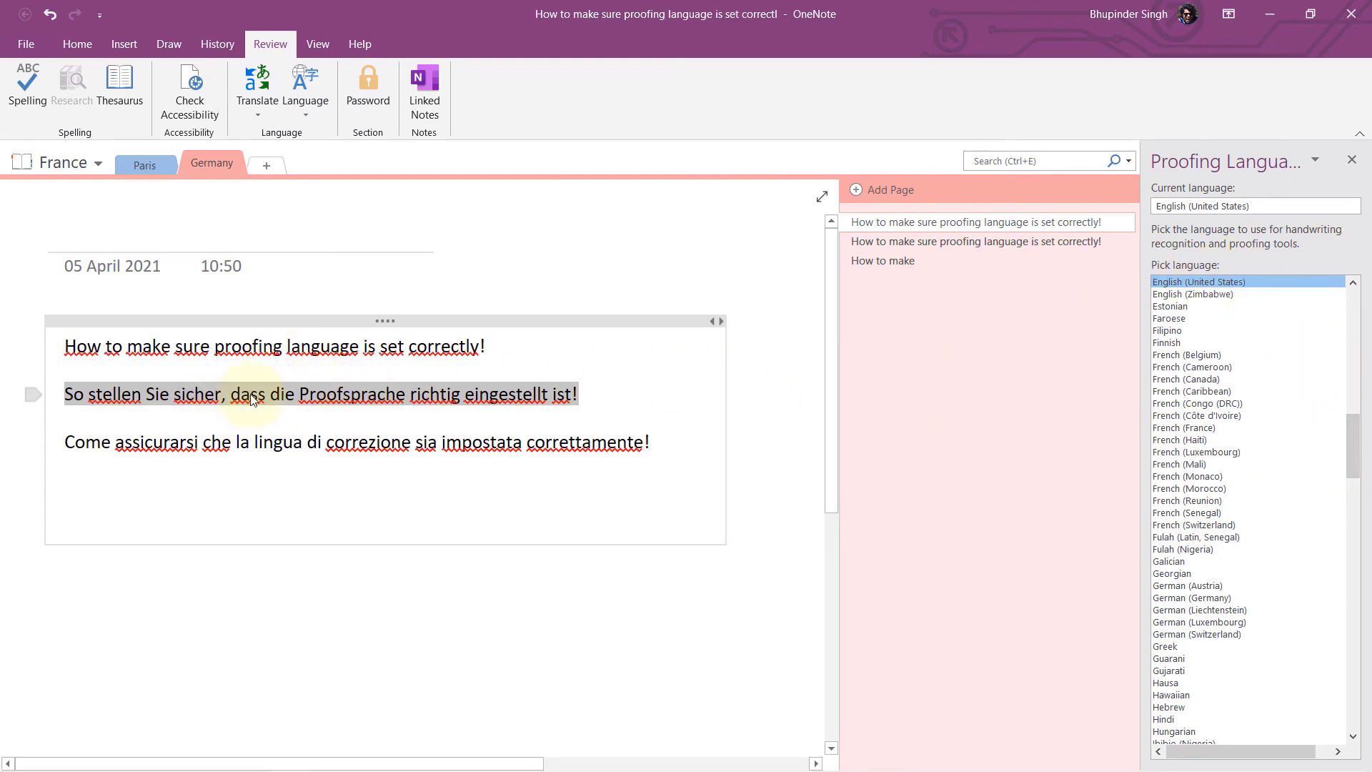
{"action": "left_click_drag", "start_coordinate": [1352, 456], "coordinate": [1354, 501]}
{"action": "left_click", "coordinate": [1190, 367]}
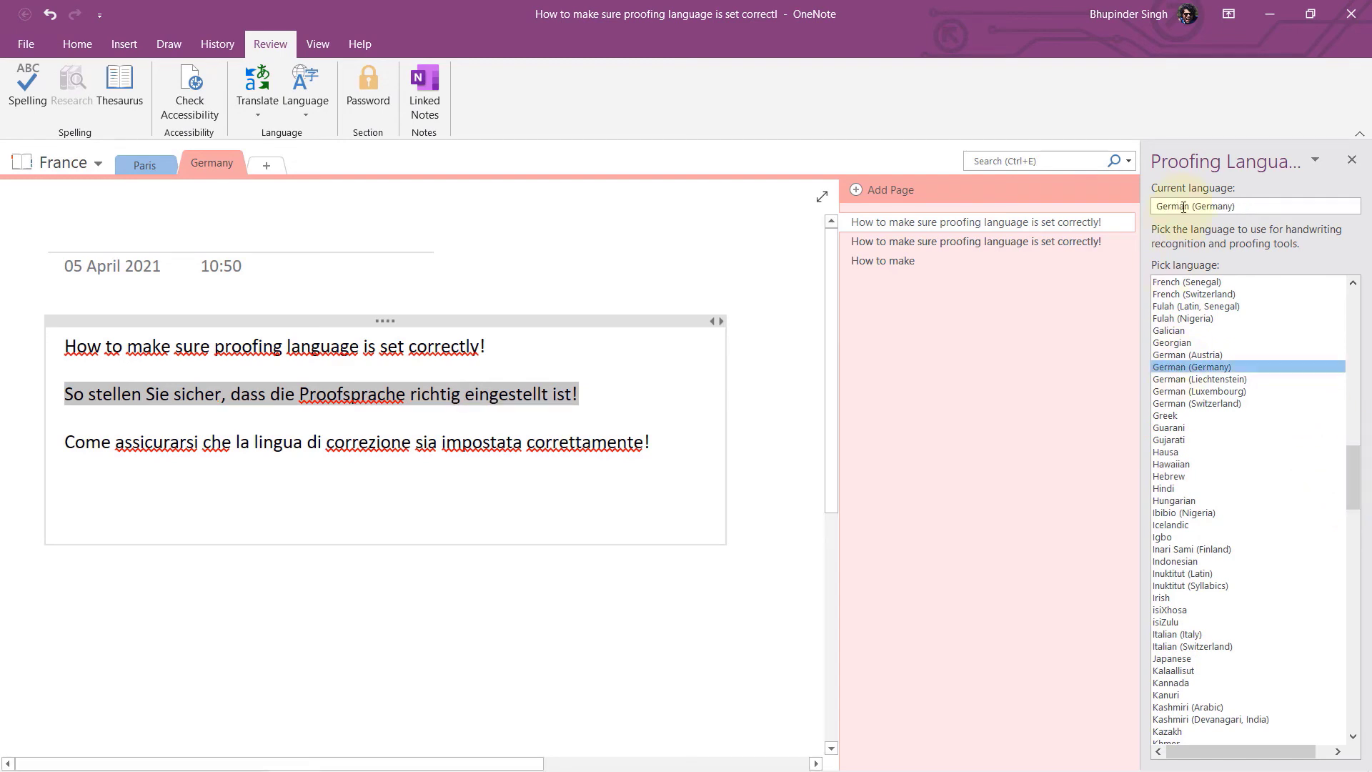
{"action": "left_click", "coordinate": [1352, 161]}
{"action": "left_click", "coordinate": [406, 394]}
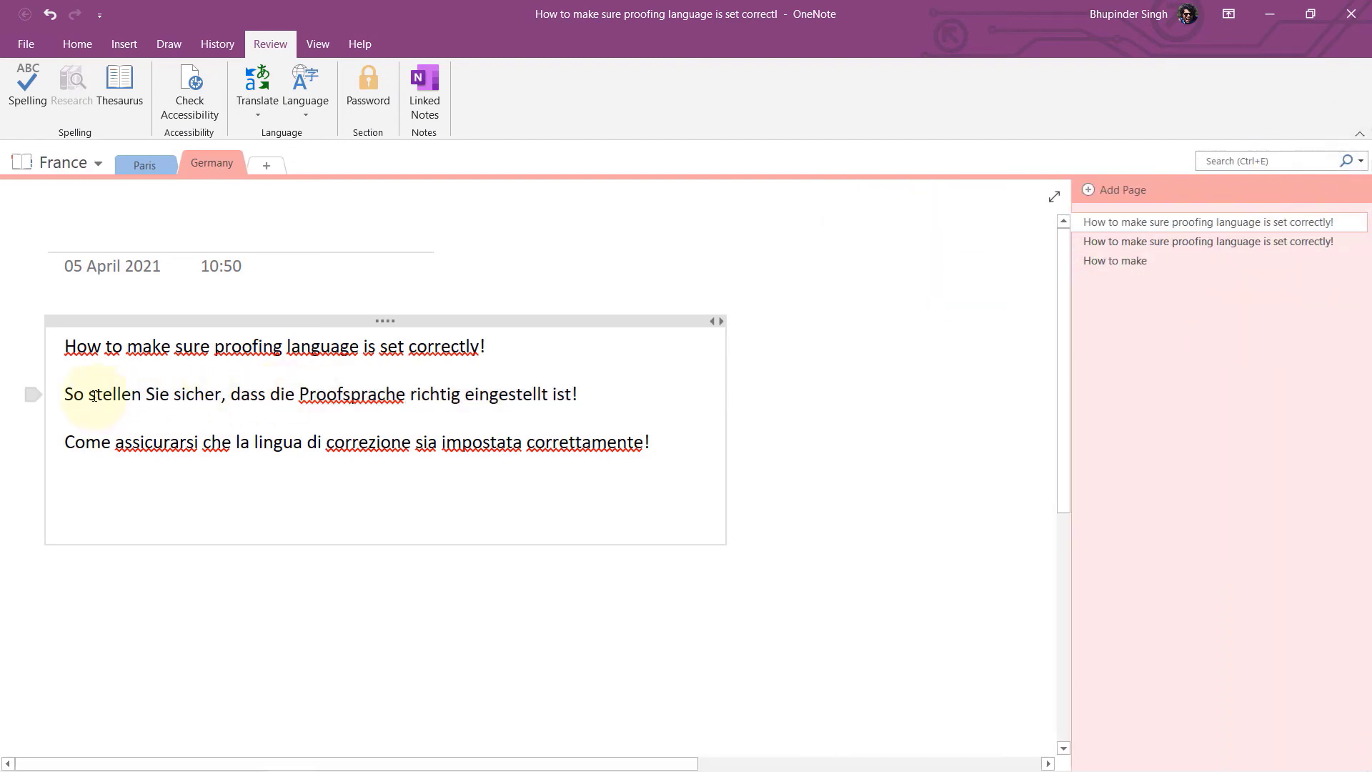
{"action": "left_click_drag", "start_coordinate": [94, 395], "coordinate": [453, 411]}
{"action": "left_click", "coordinate": [404, 394]}
{"action": "double_click", "coordinate": [402, 393]}
{"action": "left_click", "coordinate": [307, 394]}
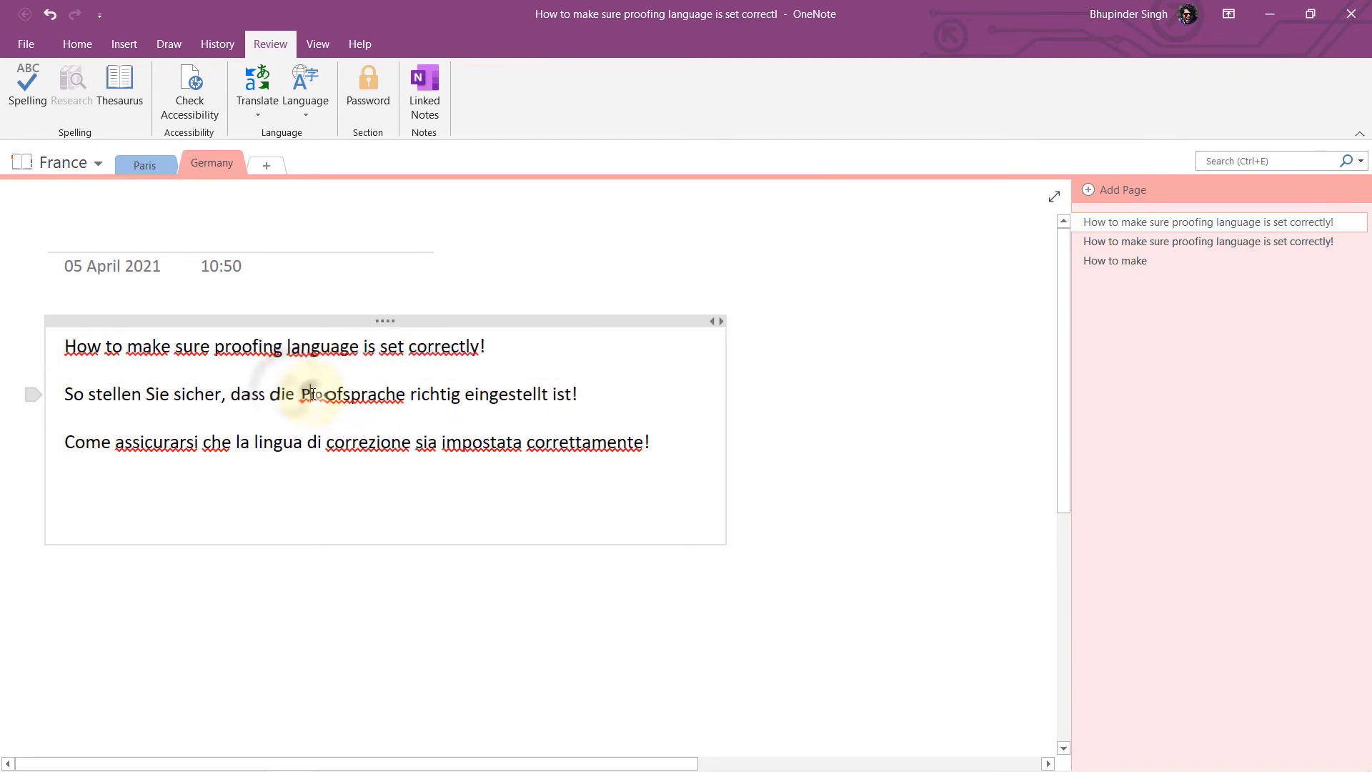
{"action": "double_click", "coordinate": [343, 397]}
{"action": "left_click", "coordinate": [337, 397]}
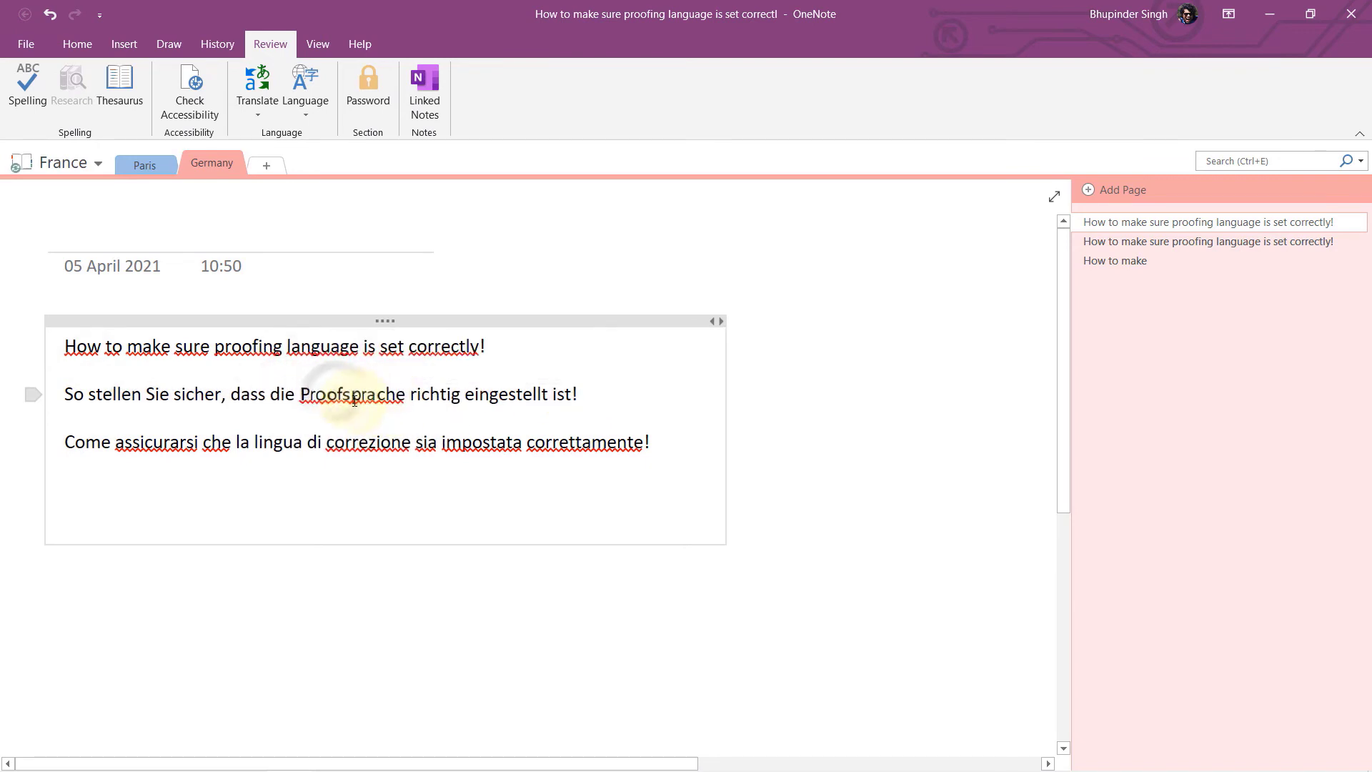
{"action": "left_click", "coordinate": [337, 395]}
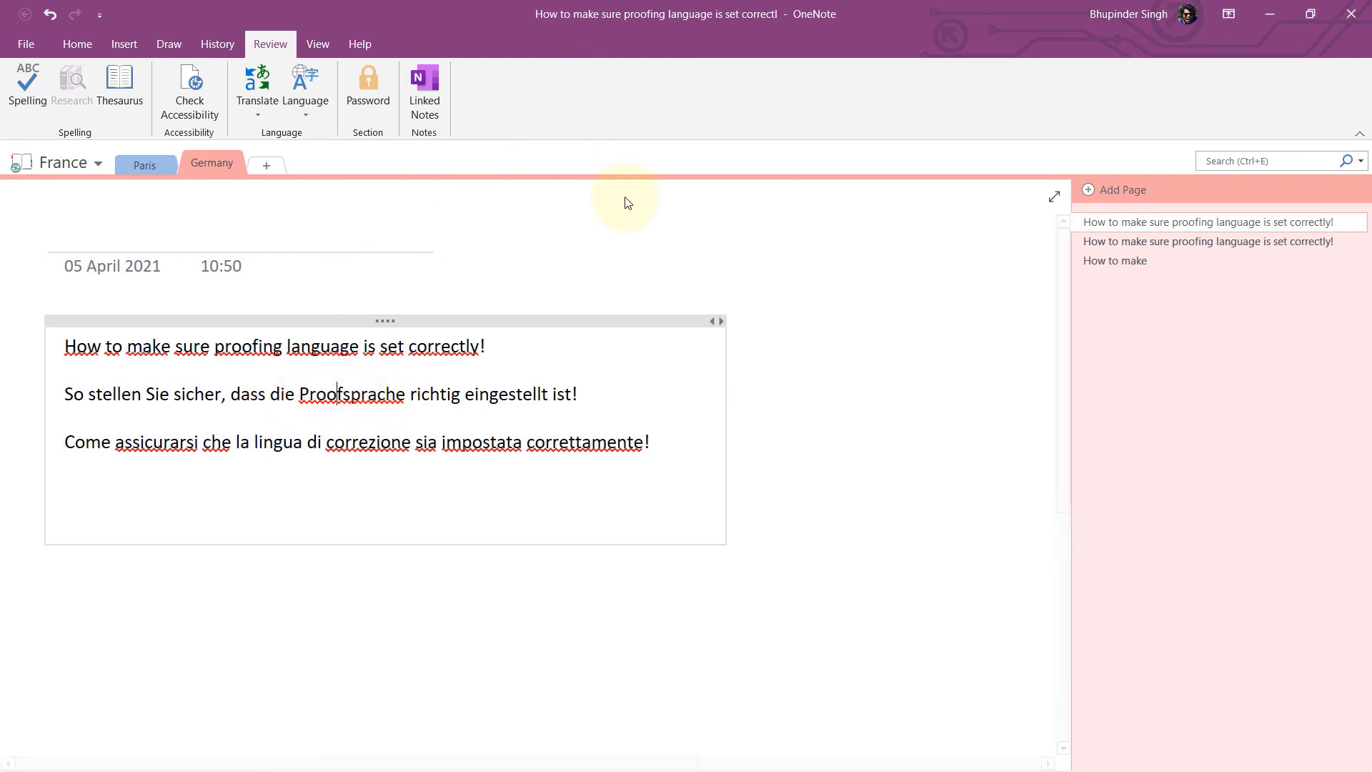
{"action": "double_click", "coordinate": [343, 395]}
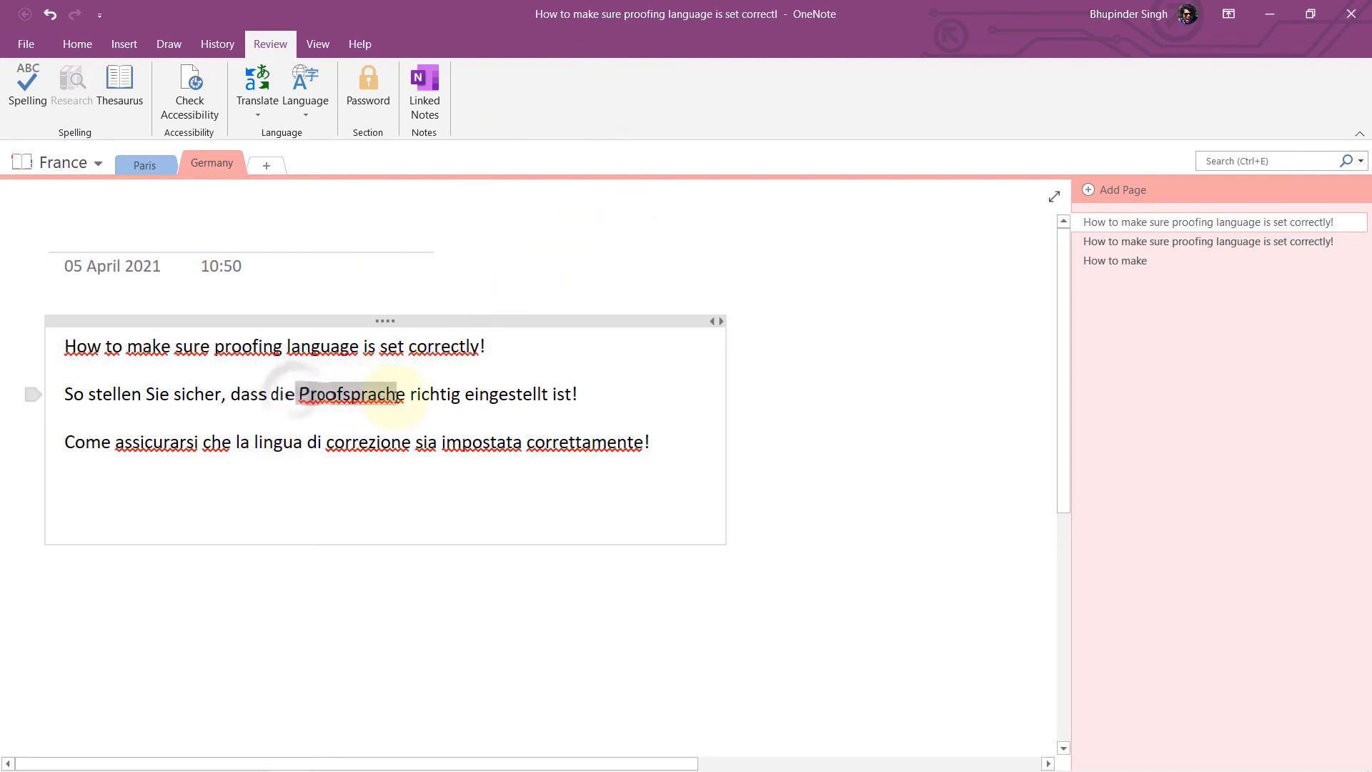
{"action": "left_click", "coordinate": [460, 394]}
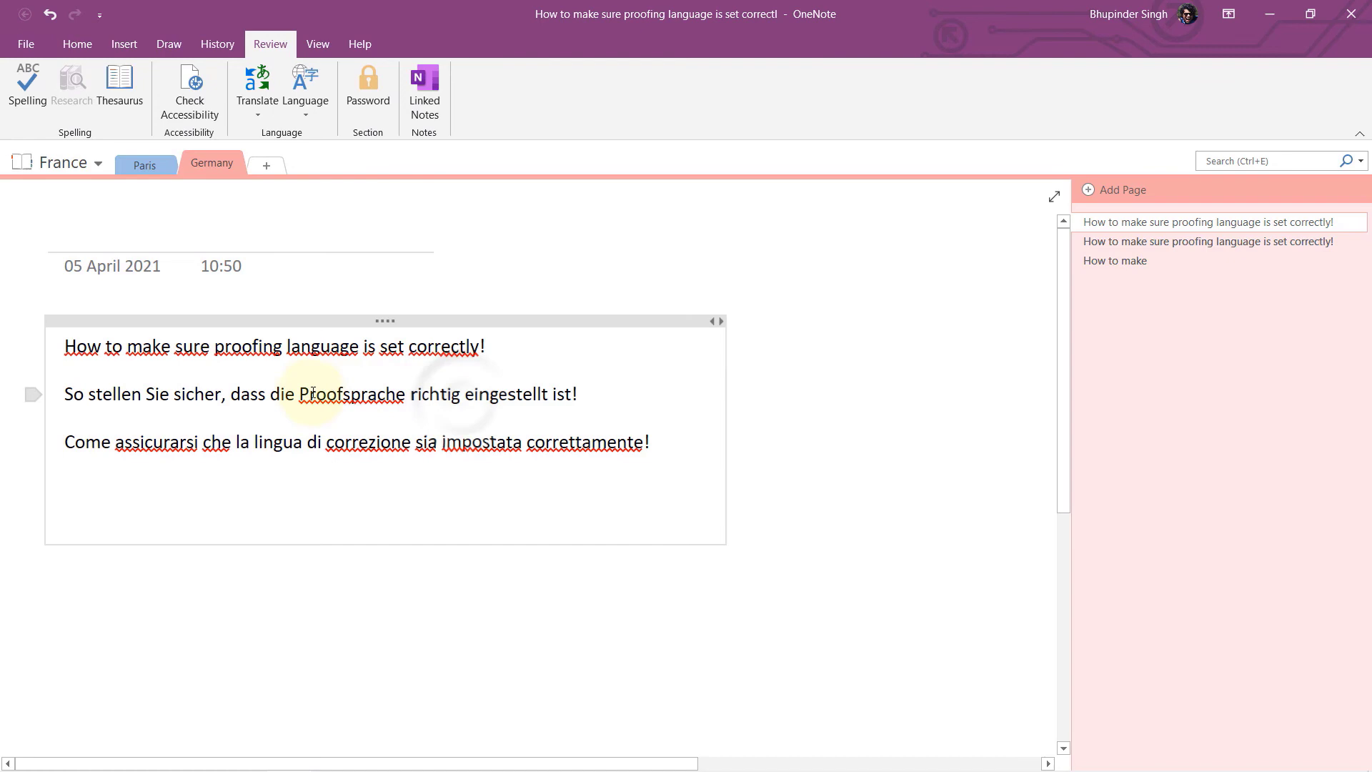
{"action": "left_click_drag", "start_coordinate": [584, 393], "coordinate": [58, 393]}
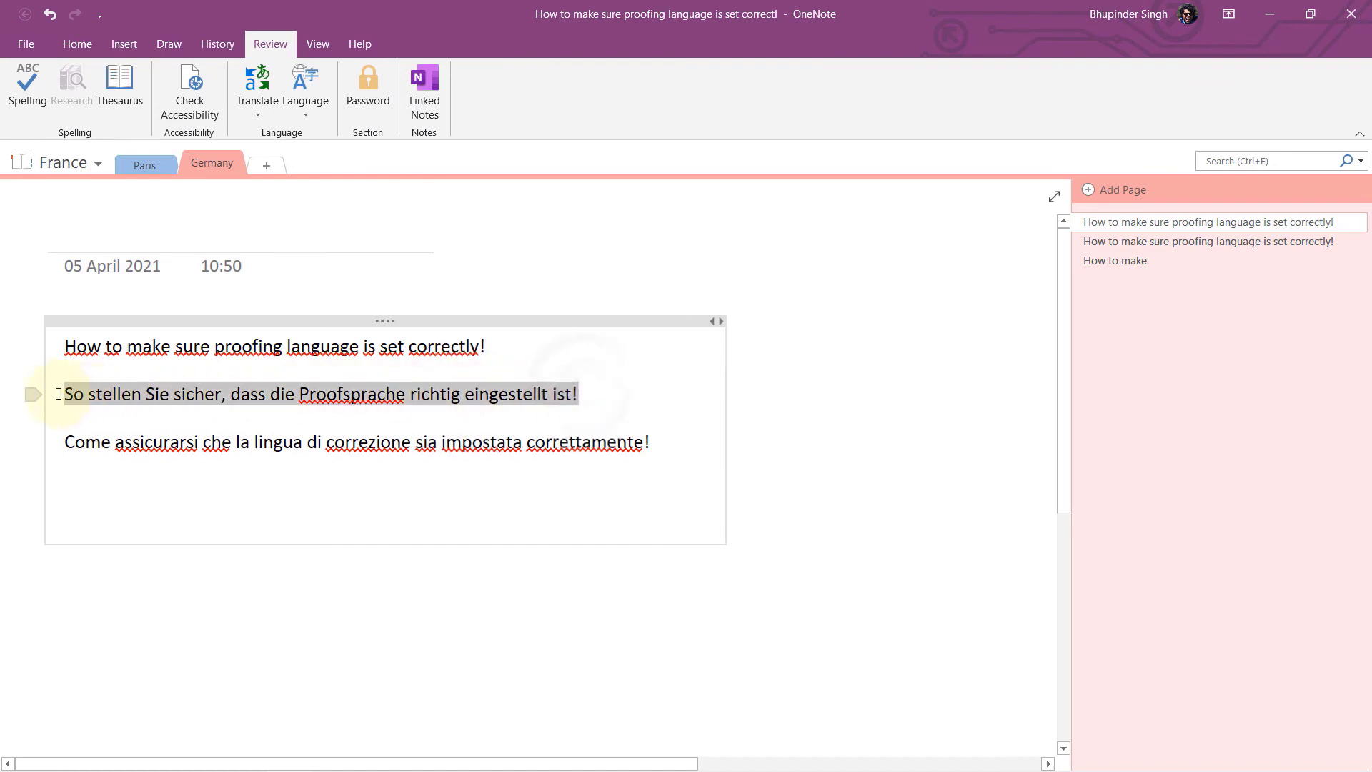
- Select the Italian sentence and set its proofing language to Italian (Italy)
{"action": "left_click_drag", "start_coordinate": [690, 443], "coordinate": [70, 437]}
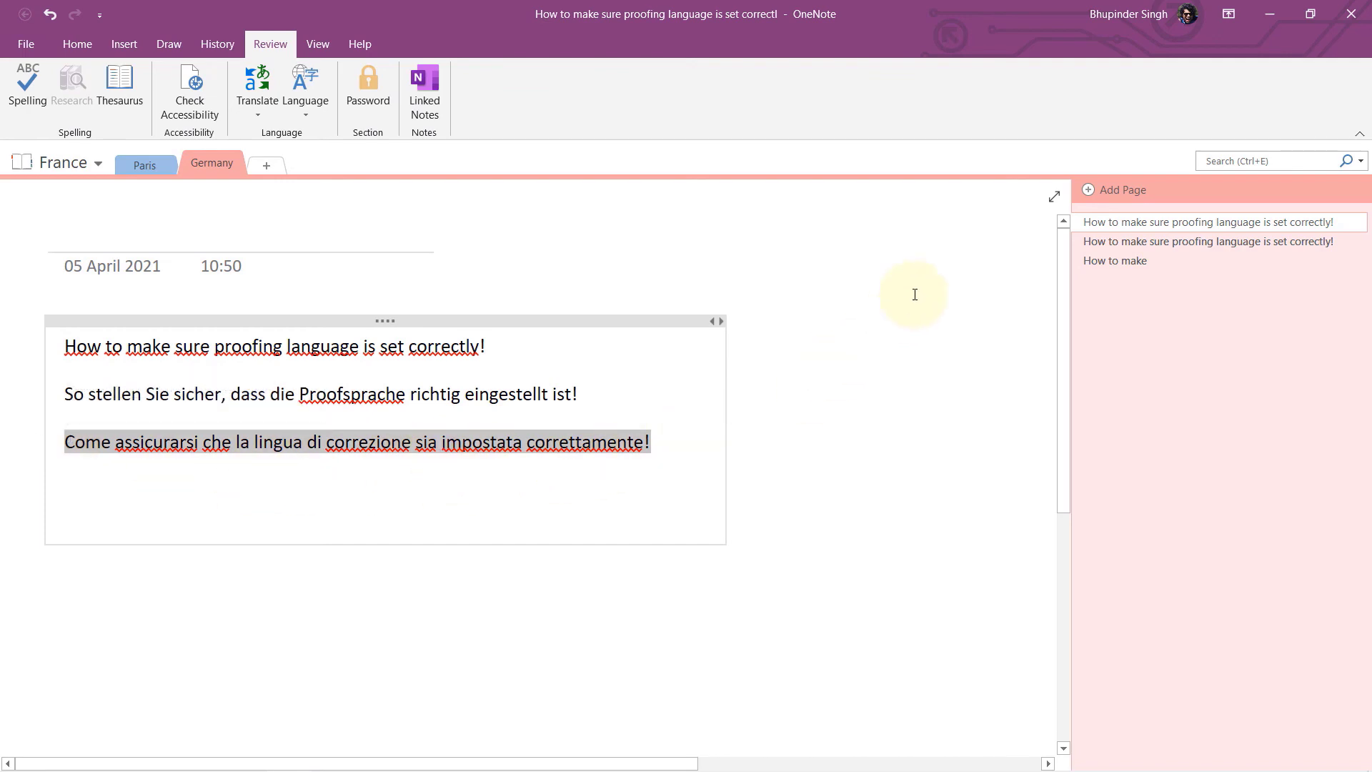
{"action": "left_click", "coordinate": [303, 119]}
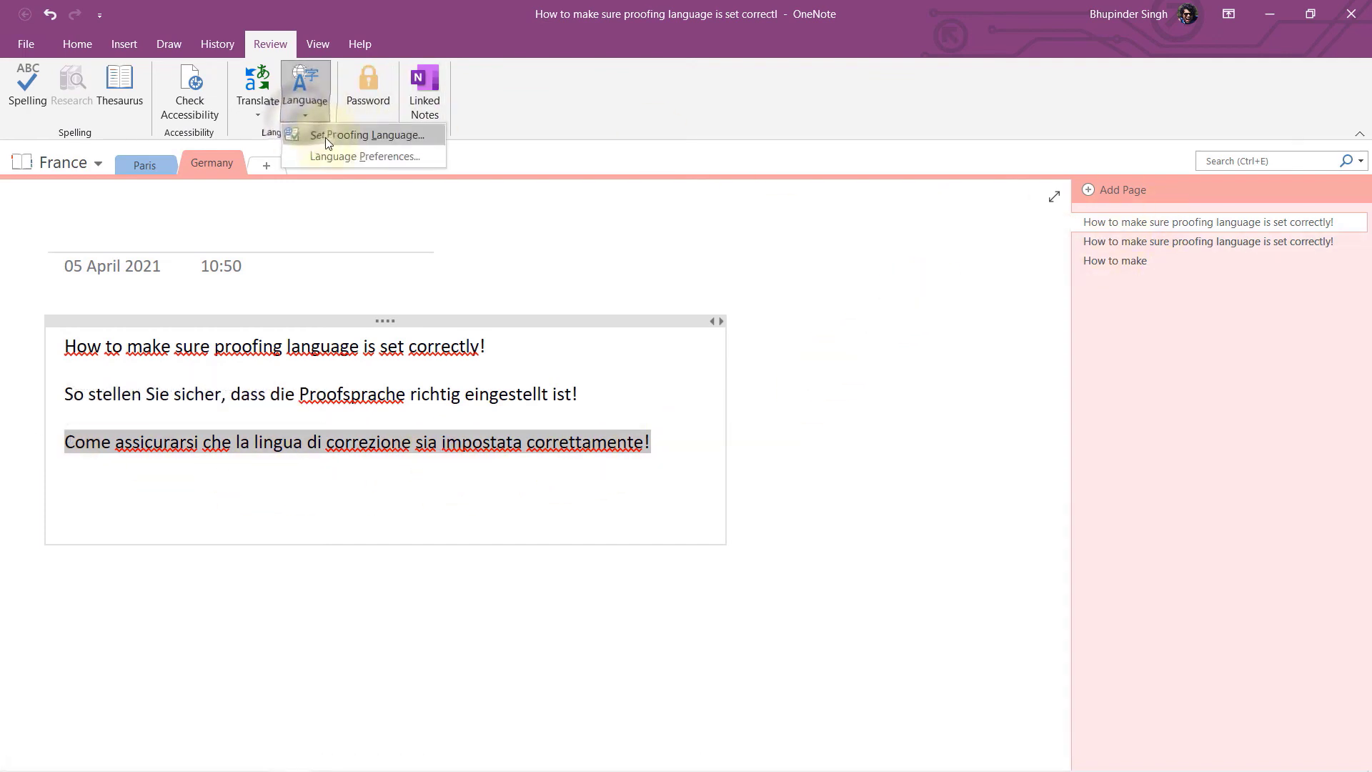
{"action": "left_click", "coordinate": [358, 135]}
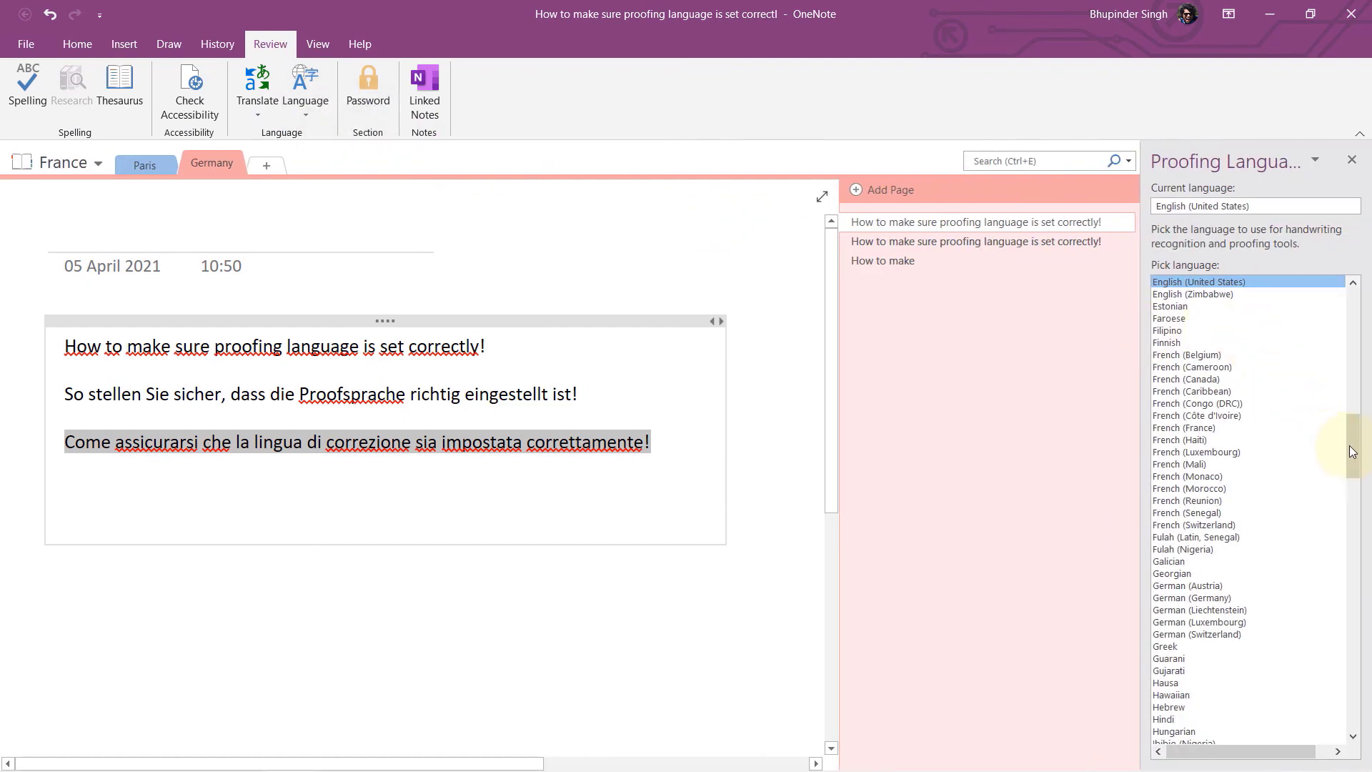
{"action": "scroll", "coordinate": [1351, 451], "scroll_direction": "down", "scroll_amount": 12}
{"action": "left_click", "coordinate": [1179, 428]}
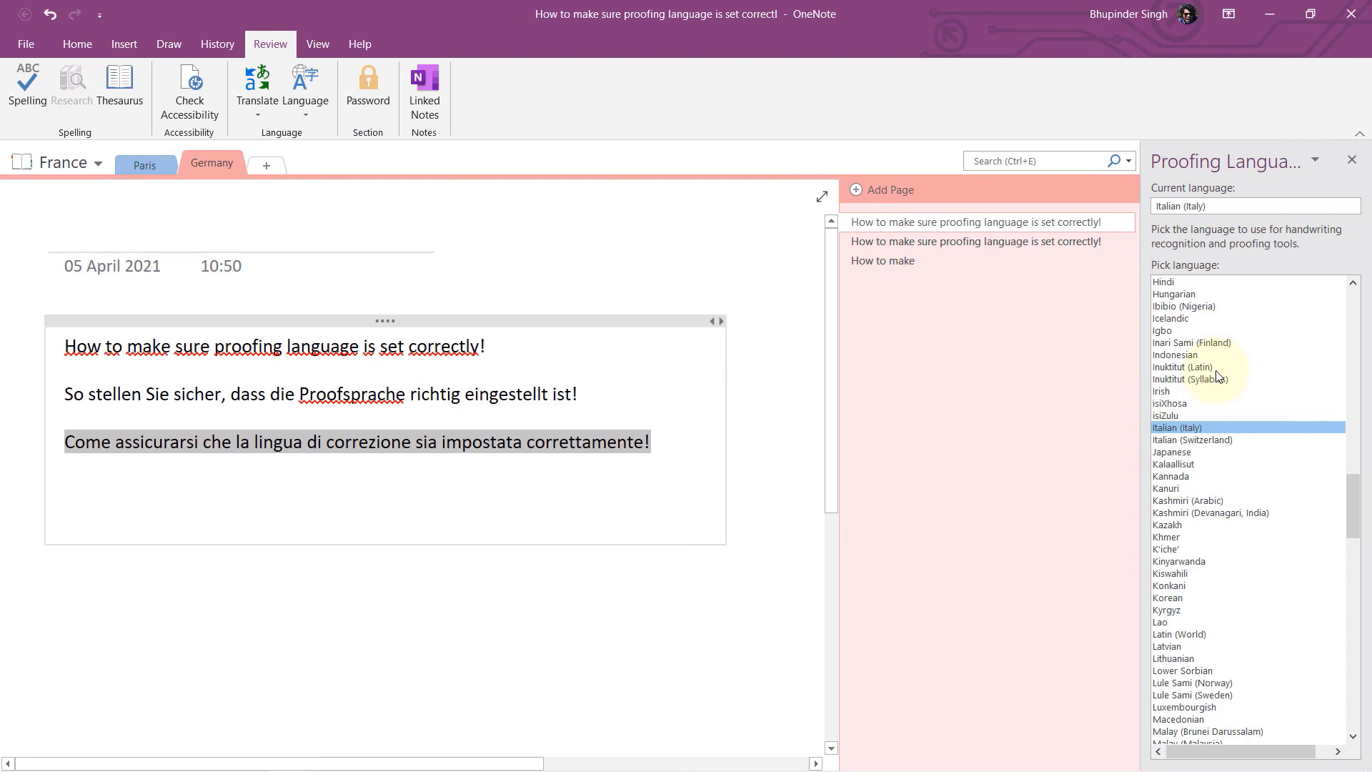
{"action": "left_click", "coordinate": [1352, 163]}
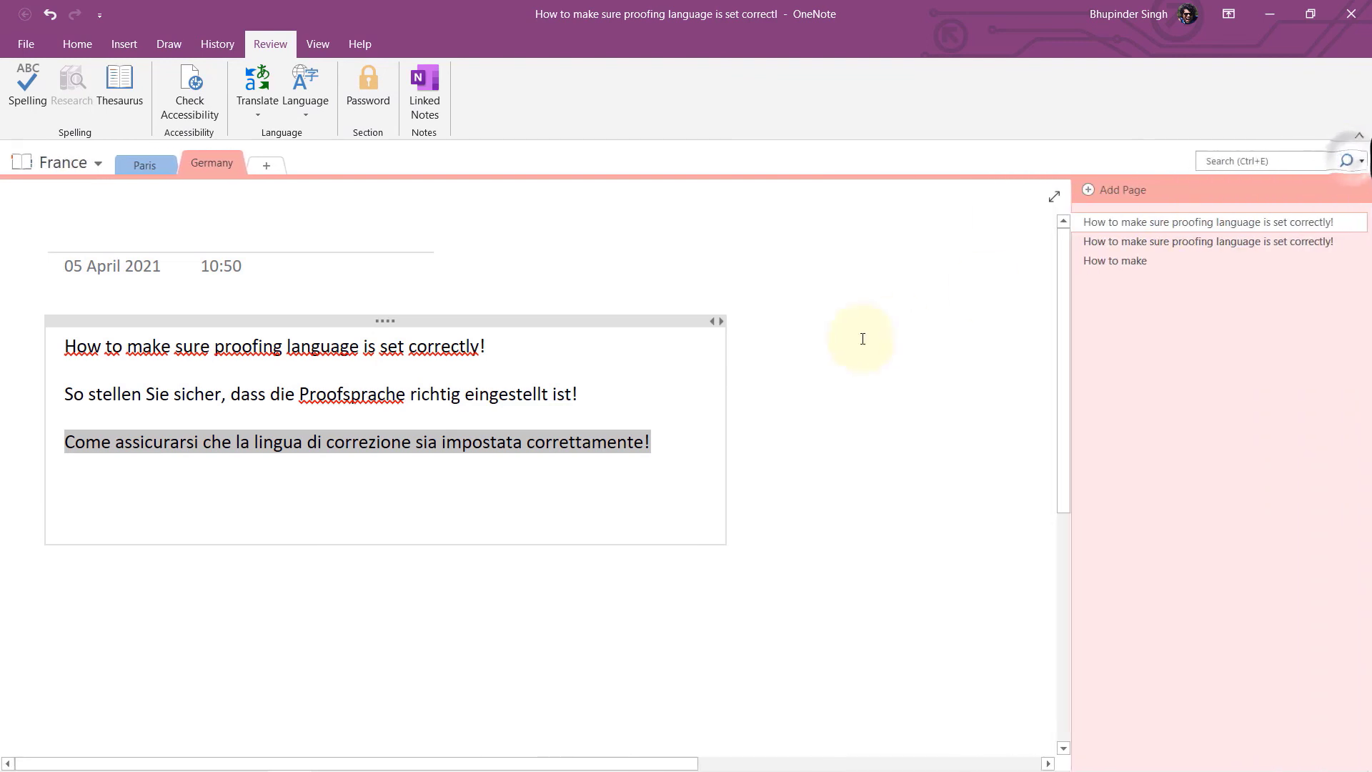
{"action": "left_click", "coordinate": [516, 394]}
{"action": "left_click_drag", "start_coordinate": [650, 442], "coordinate": [65, 442]}
{"action": "left_click", "coordinate": [634, 412]}
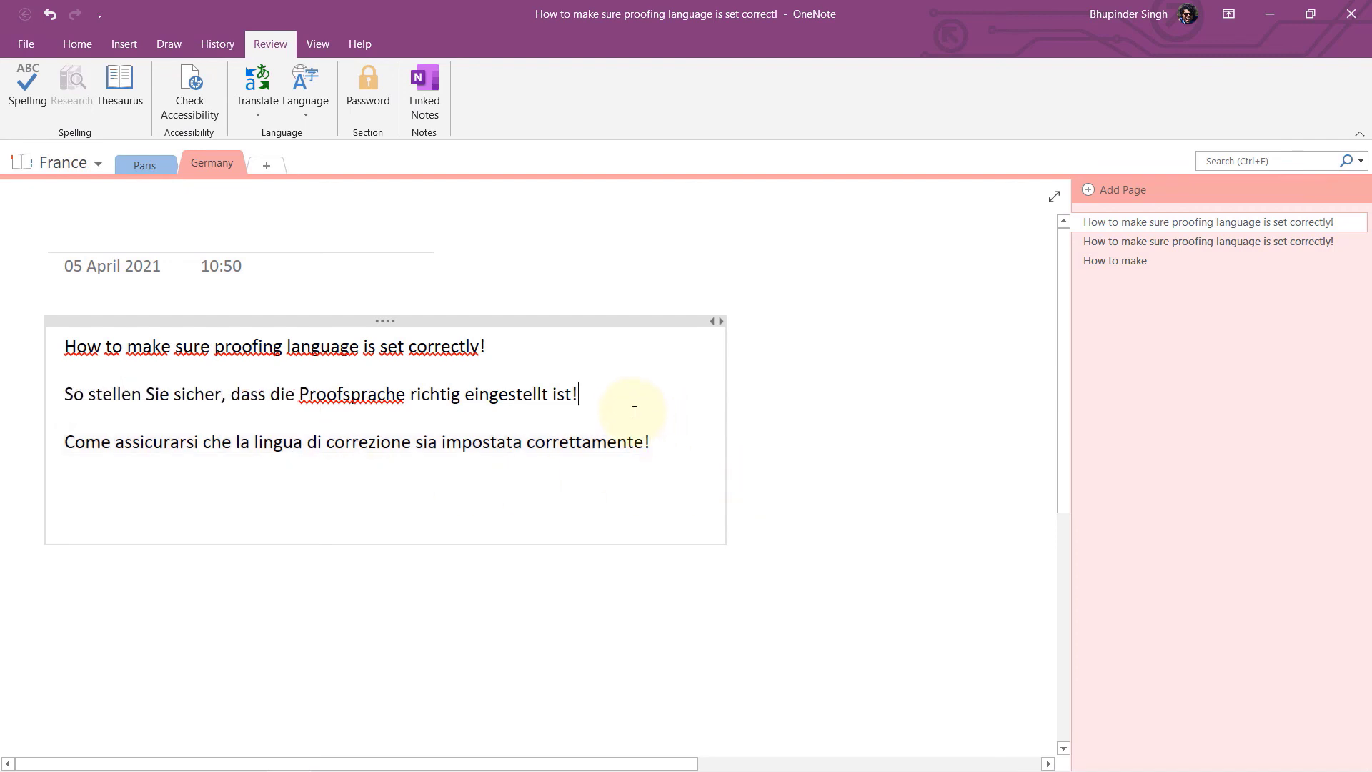
- Add a new page and set its proofing language to German (Germany)
{"action": "left_click", "coordinate": [1090, 190]}
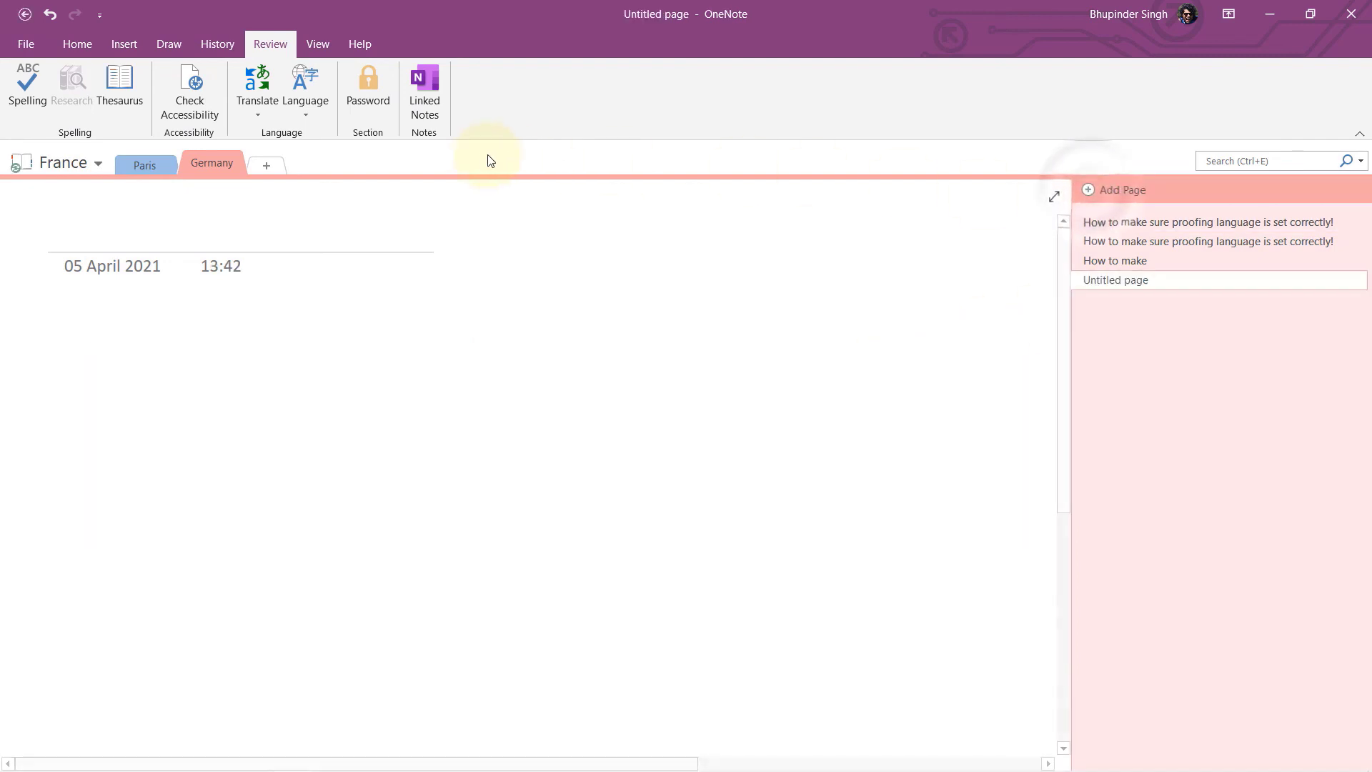
{"action": "left_click", "coordinate": [308, 118]}
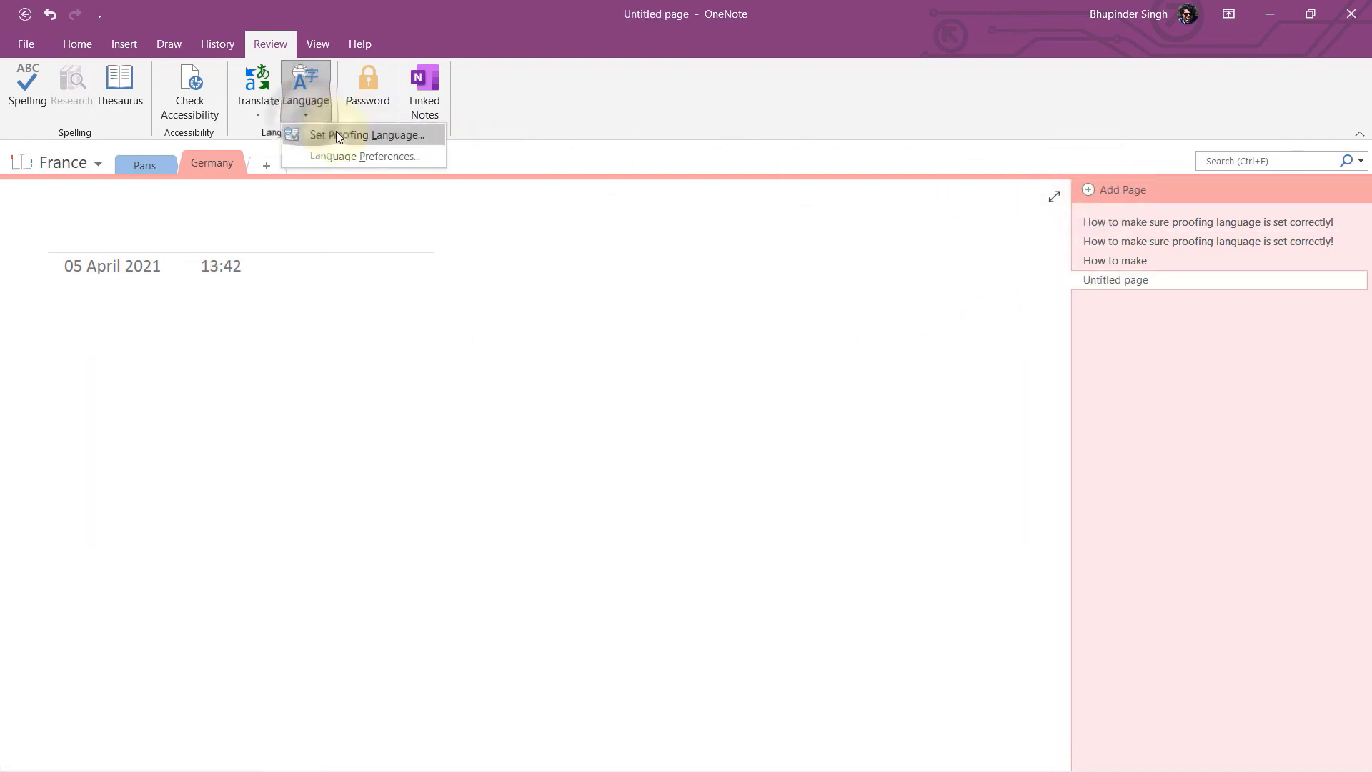
{"action": "left_click", "coordinate": [365, 136]}
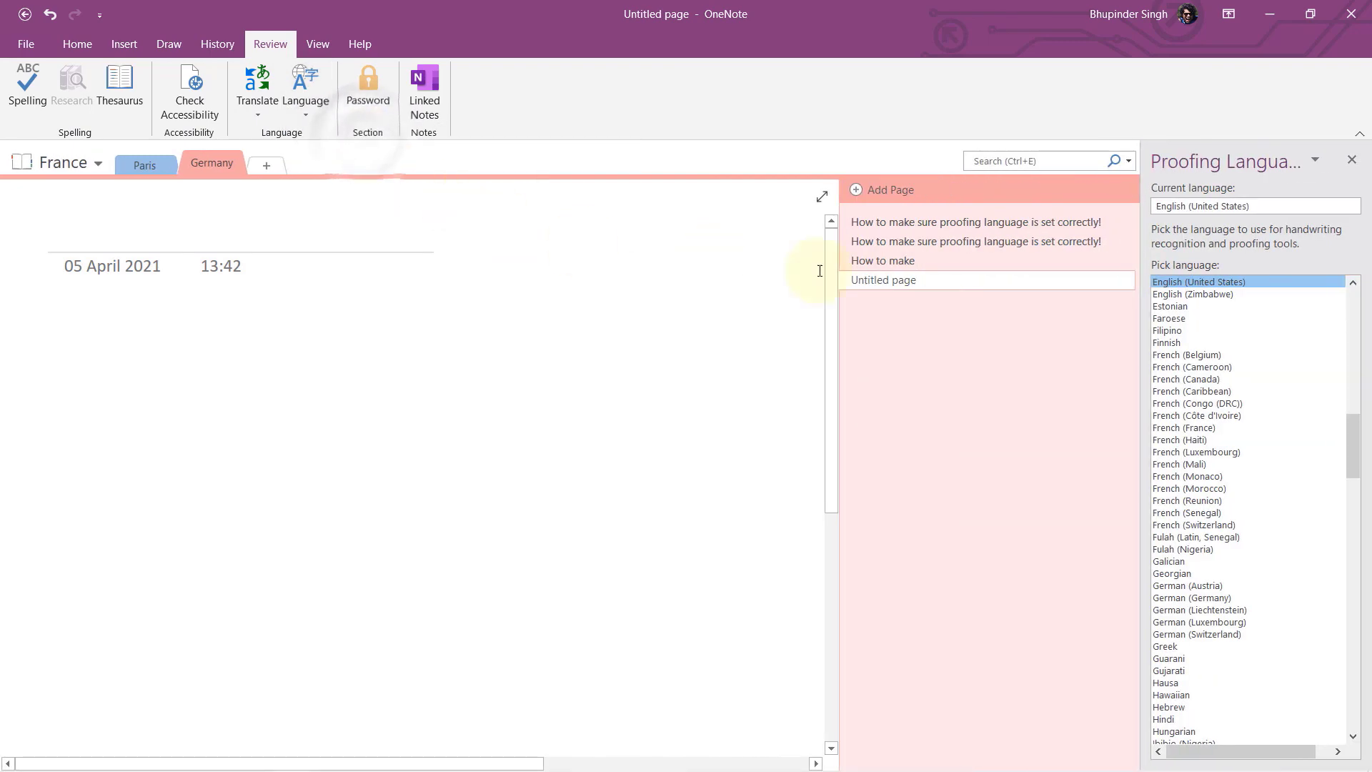
{"action": "scroll", "coordinate": [1188, 574], "scroll_direction": "down", "scroll_amount": 3}
{"action": "left_click", "coordinate": [1188, 574]}
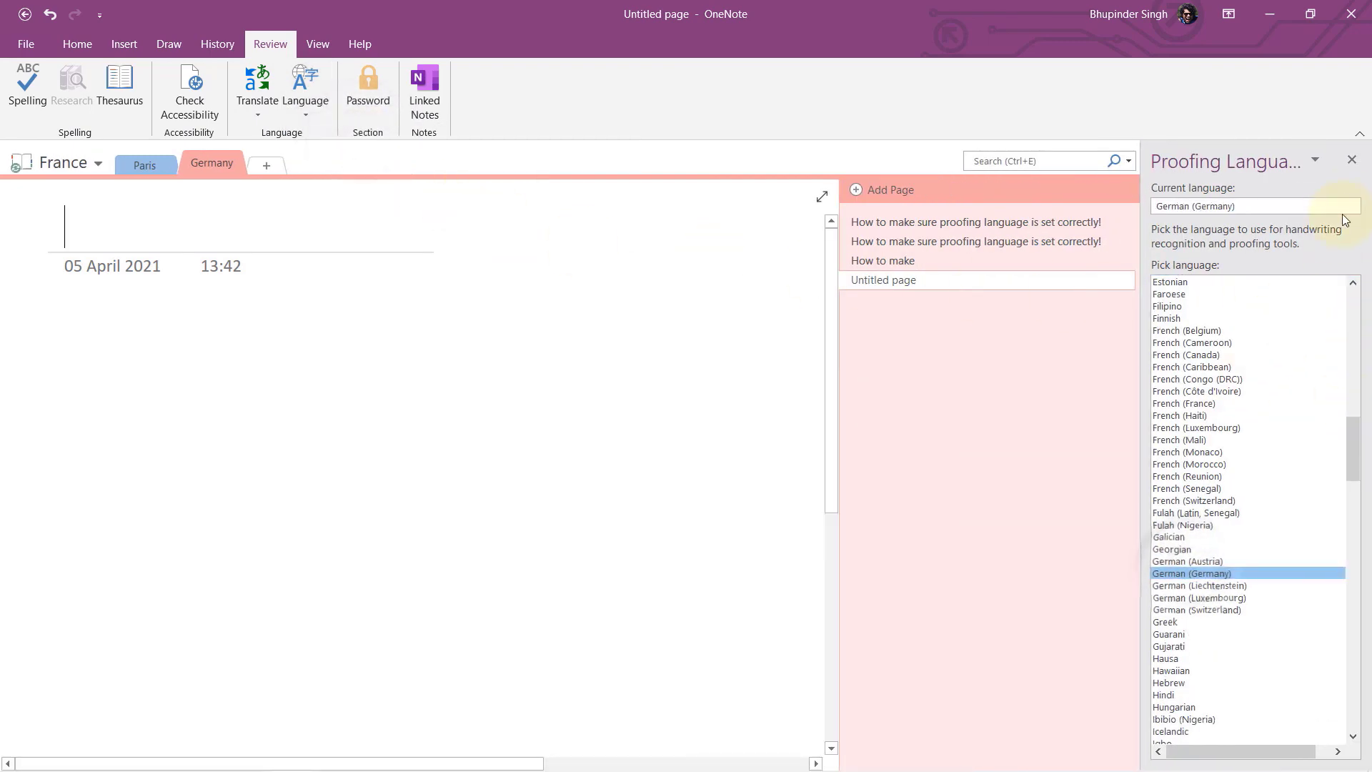
{"action": "left_click", "coordinate": [1351, 161]}
- Copy the German sentence from the original three-language page
{"action": "left_click", "coordinate": [1186, 223]}
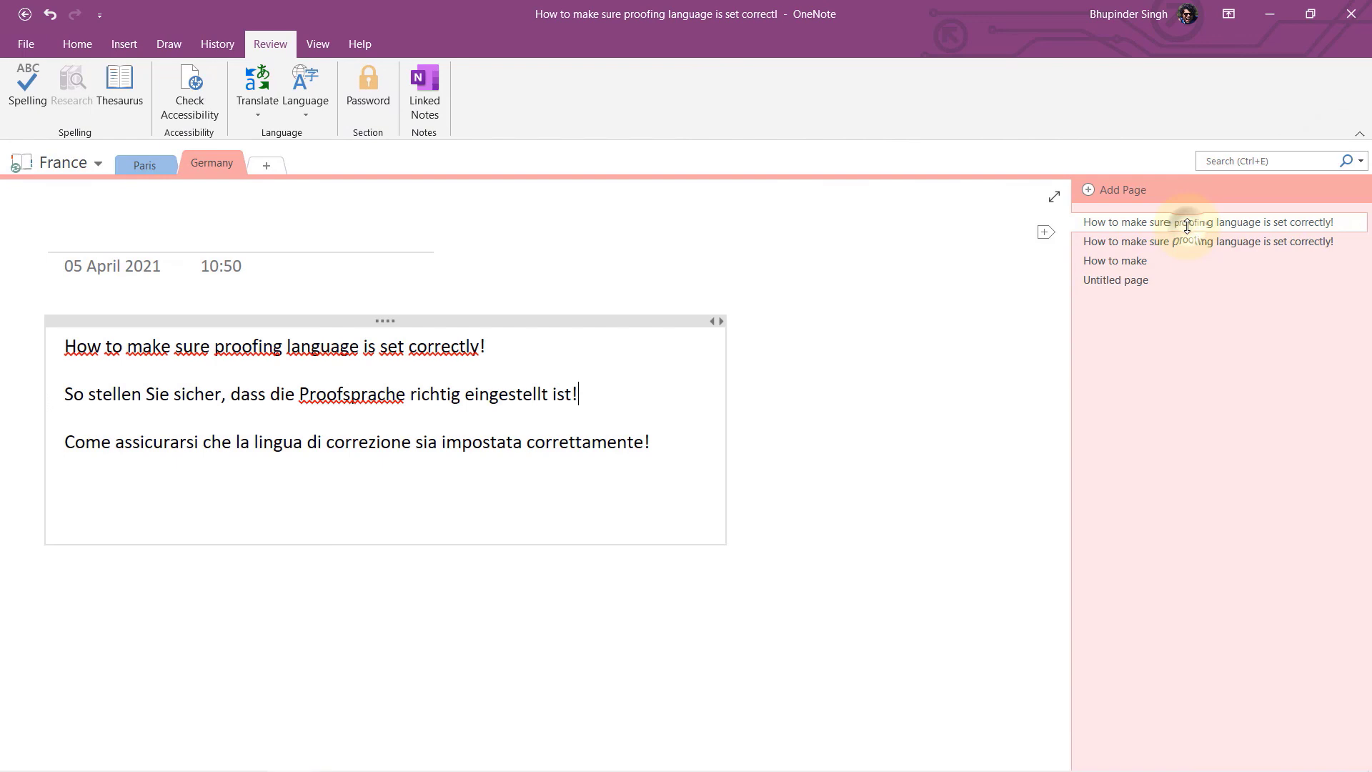
{"action": "left_click_drag", "start_coordinate": [580, 394], "coordinate": [29, 398]}
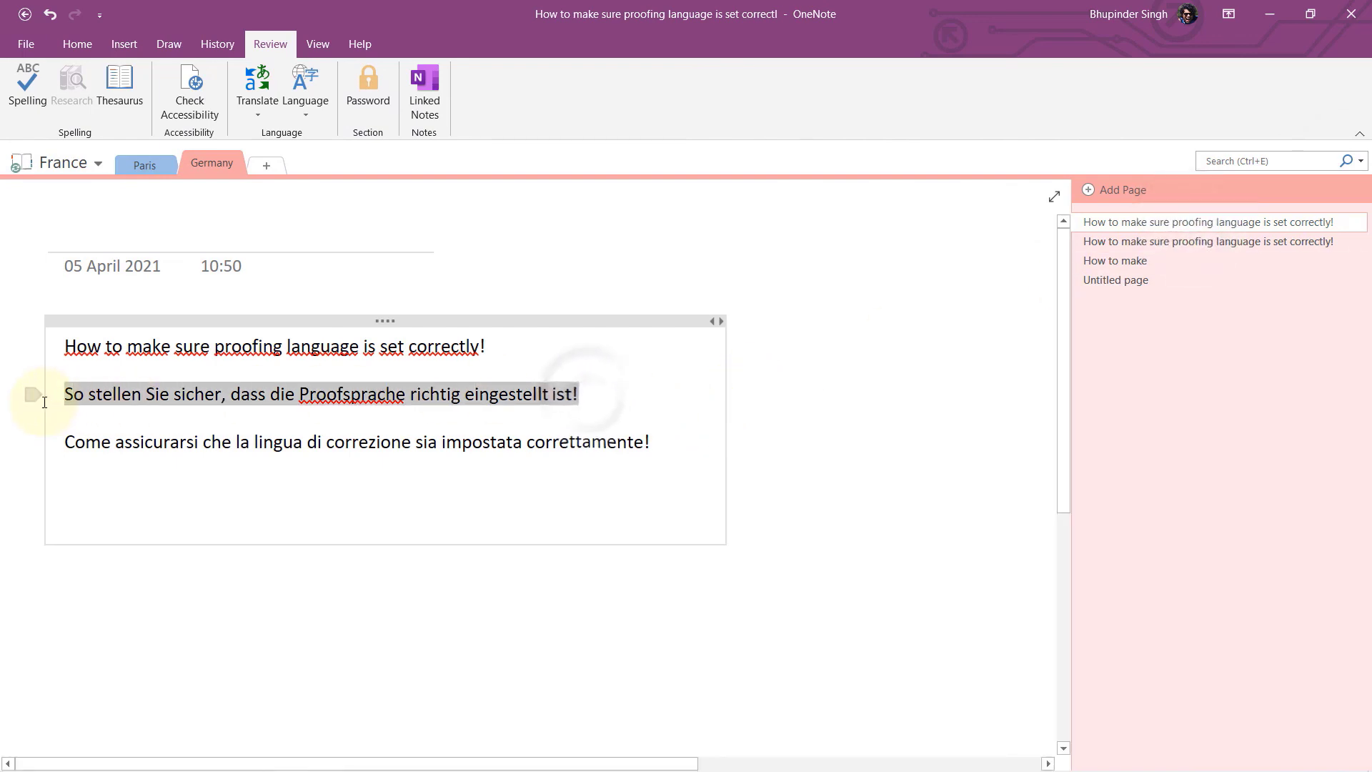
{"action": "right_click", "coordinate": [79, 401]}
{"action": "left_click", "coordinate": [110, 439]}
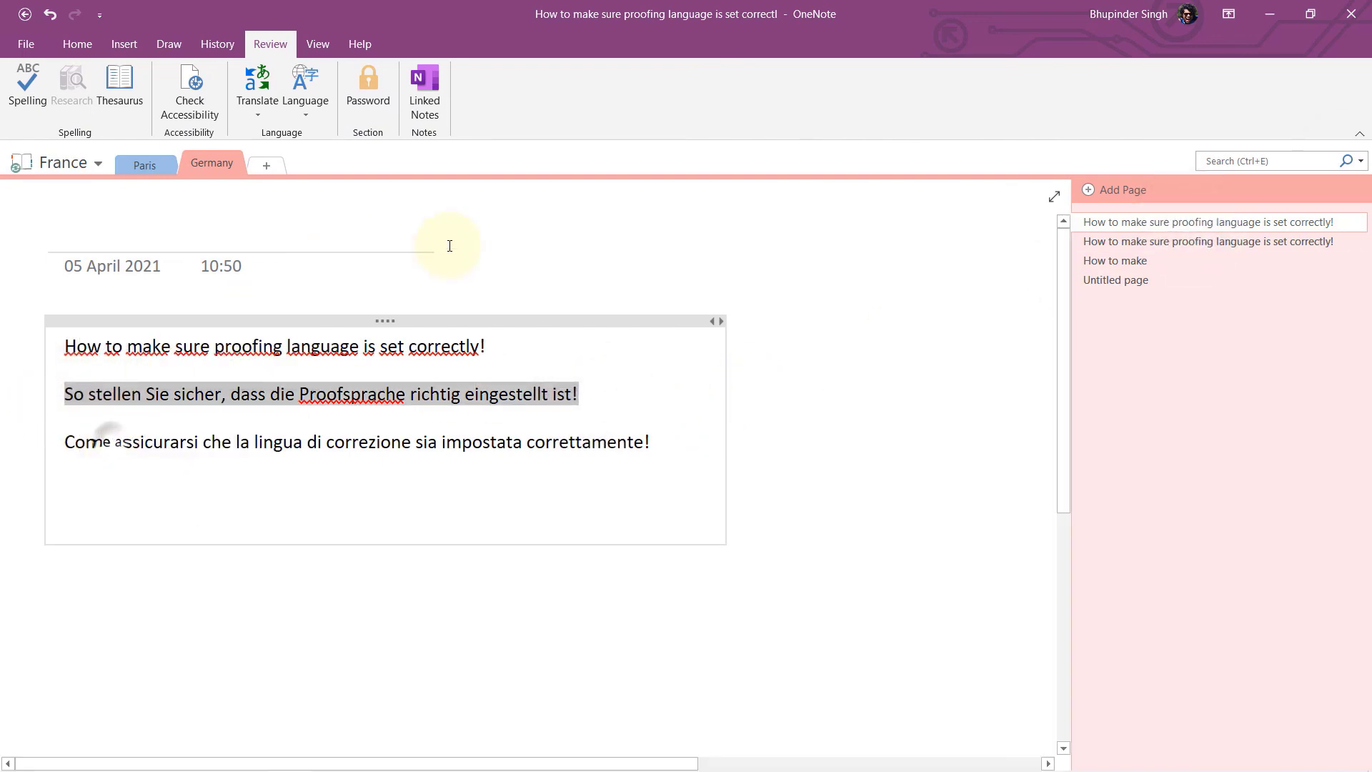
- Paste the German sentence into the new page, then return to the original page
{"action": "left_click", "coordinate": [1112, 282]}
{"action": "left_click", "coordinate": [77, 329]}
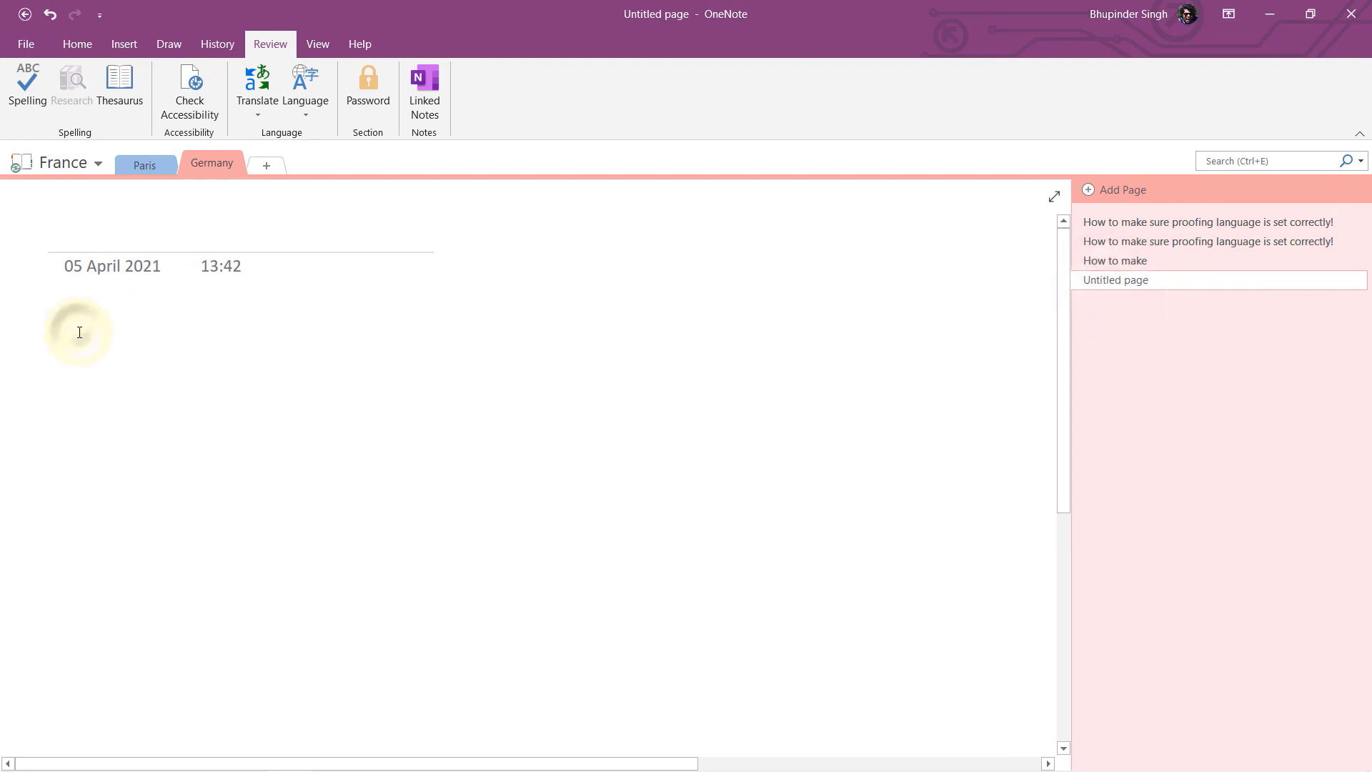
{"action": "key", "text": "ctrl+v"}
{"action": "left_click", "coordinate": [206, 347]}
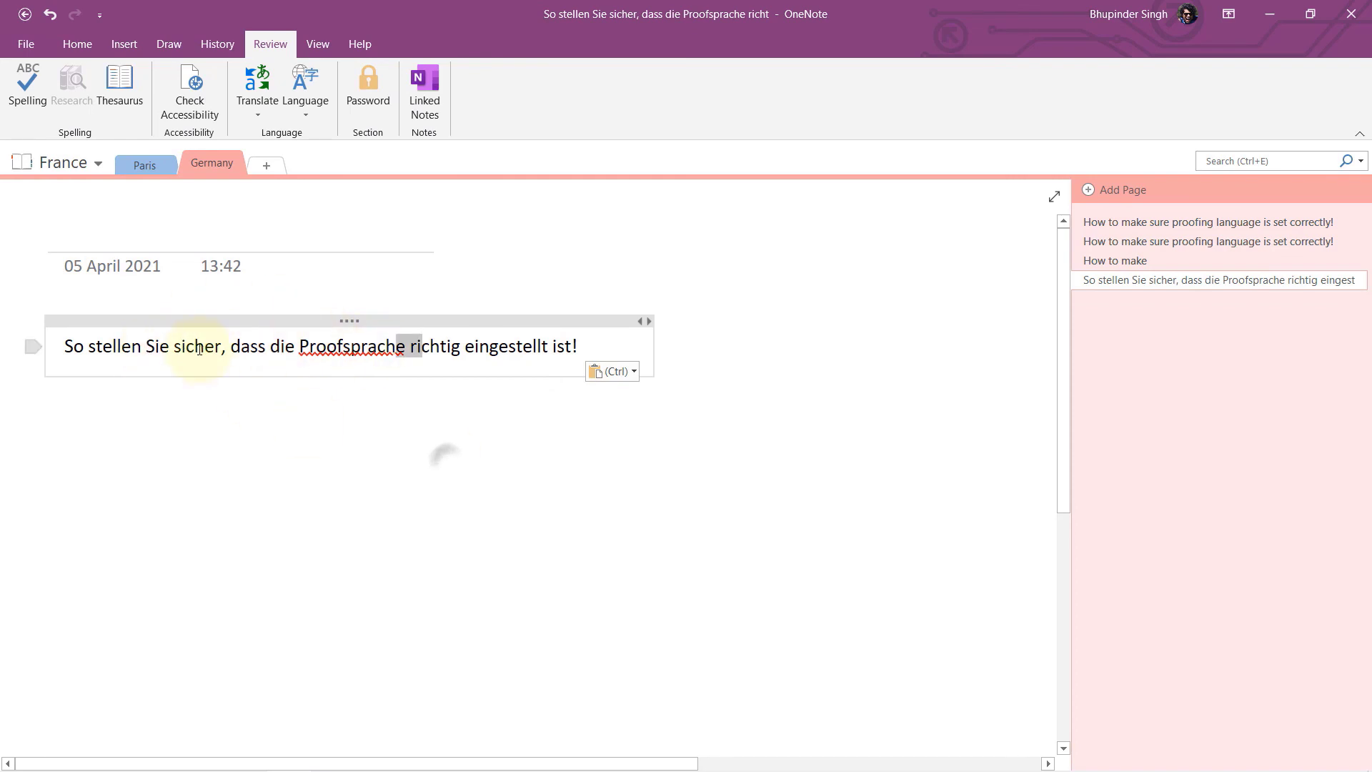
{"action": "left_click", "coordinate": [170, 347]}
{"action": "left_click_drag", "start_coordinate": [607, 346], "coordinate": [30, 343]}
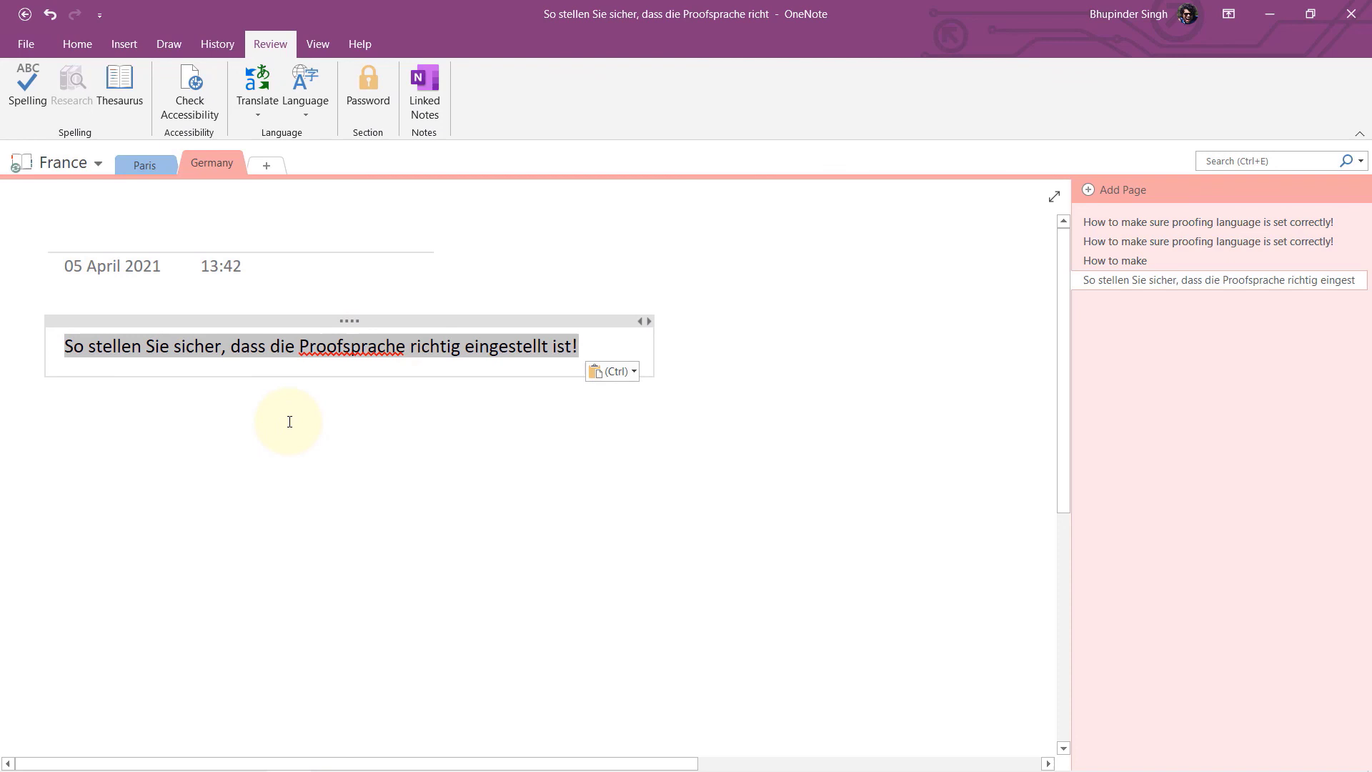
{"action": "left_click", "coordinate": [1237, 222]}
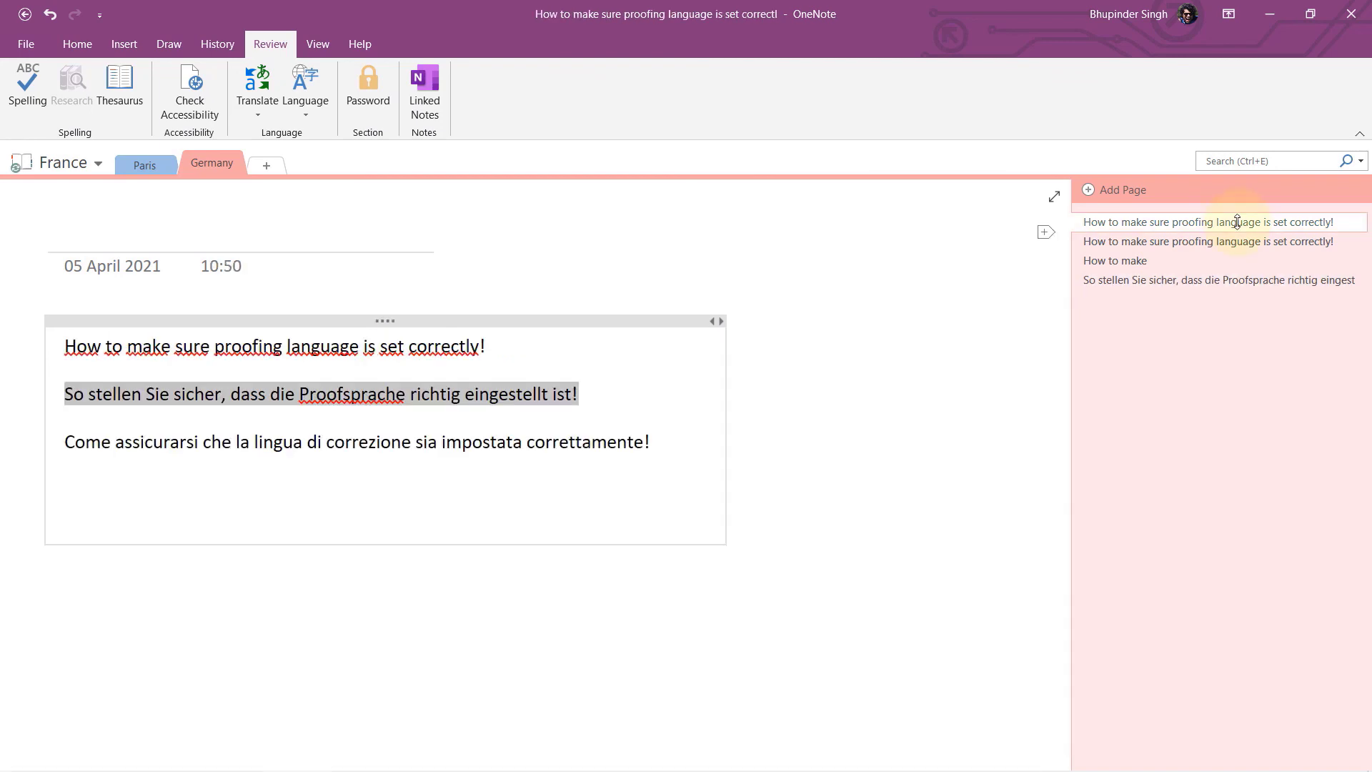